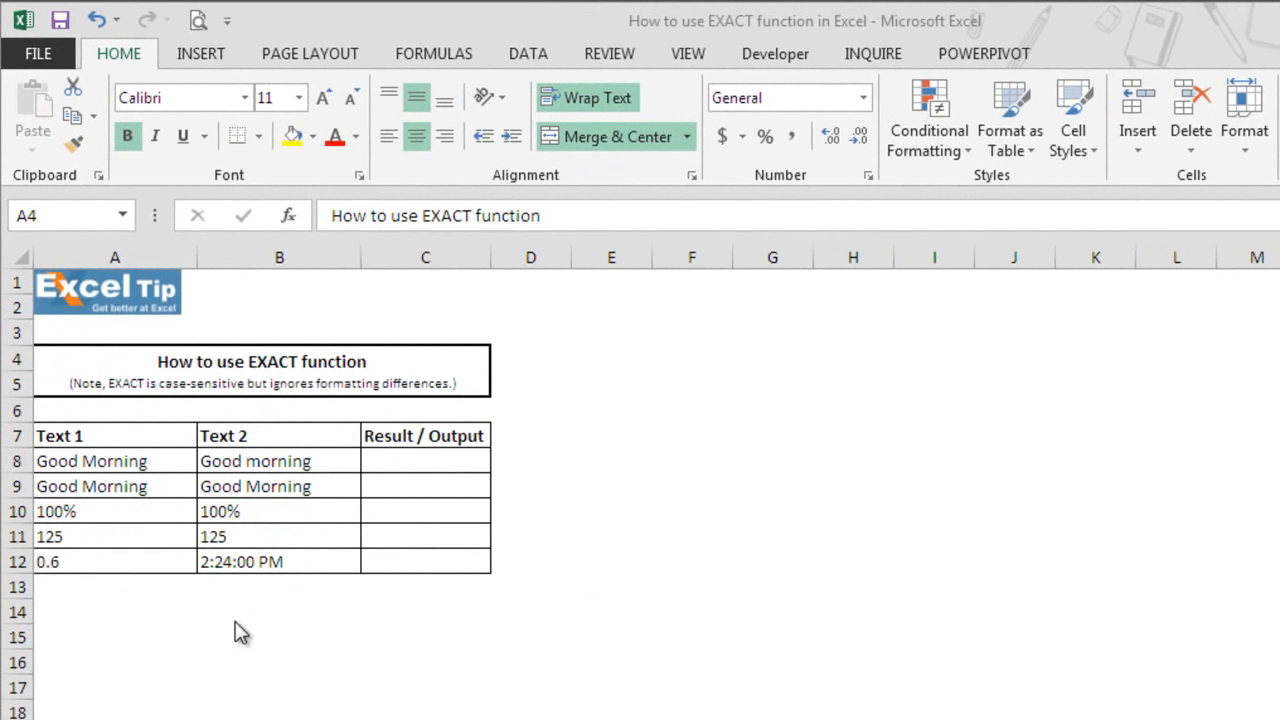
- Enter =EXACT(A8,B8) in cell C8 to compare the first pair of texts
click(421, 465)
text(=e)
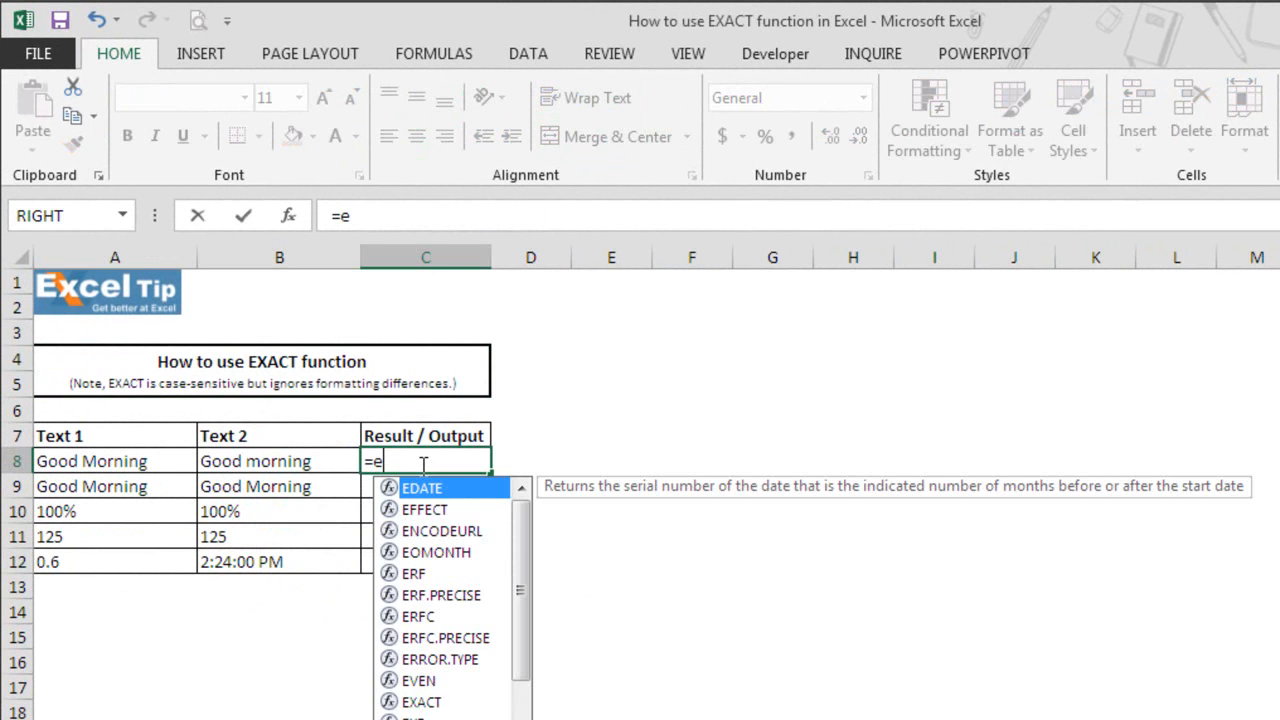
text(xact)
key(Tab)
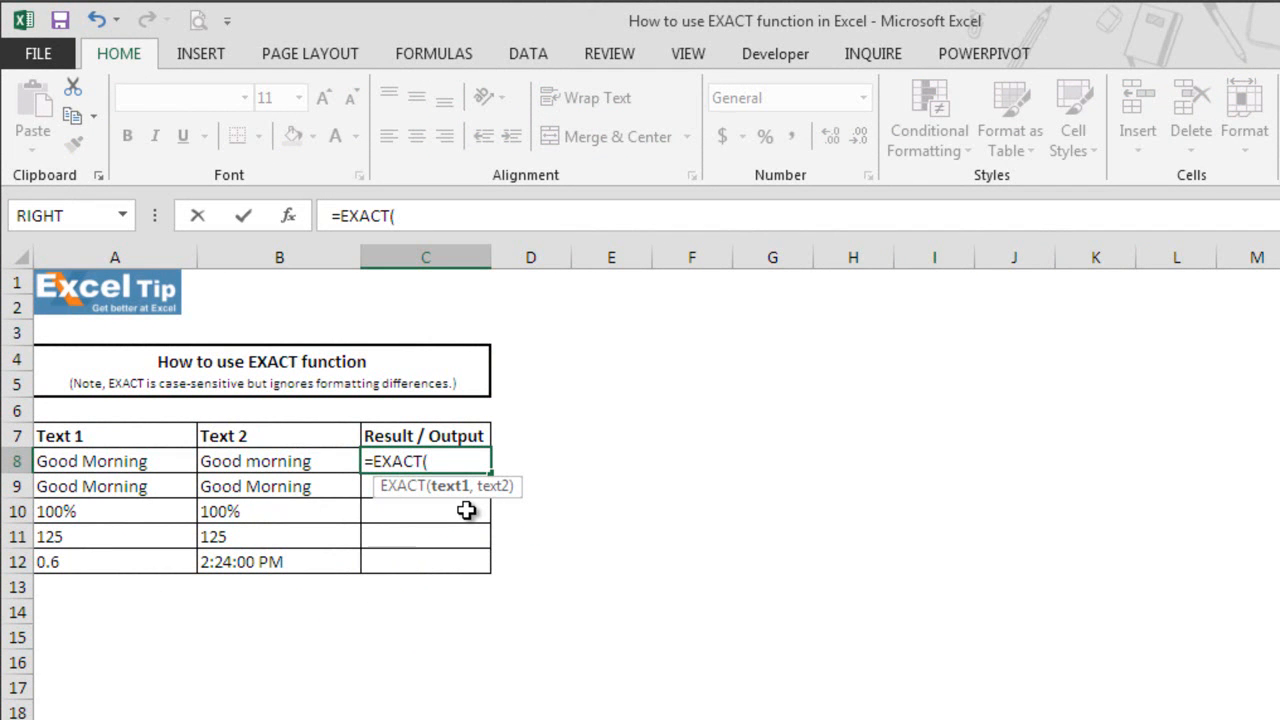
click(164, 463)
text(,)
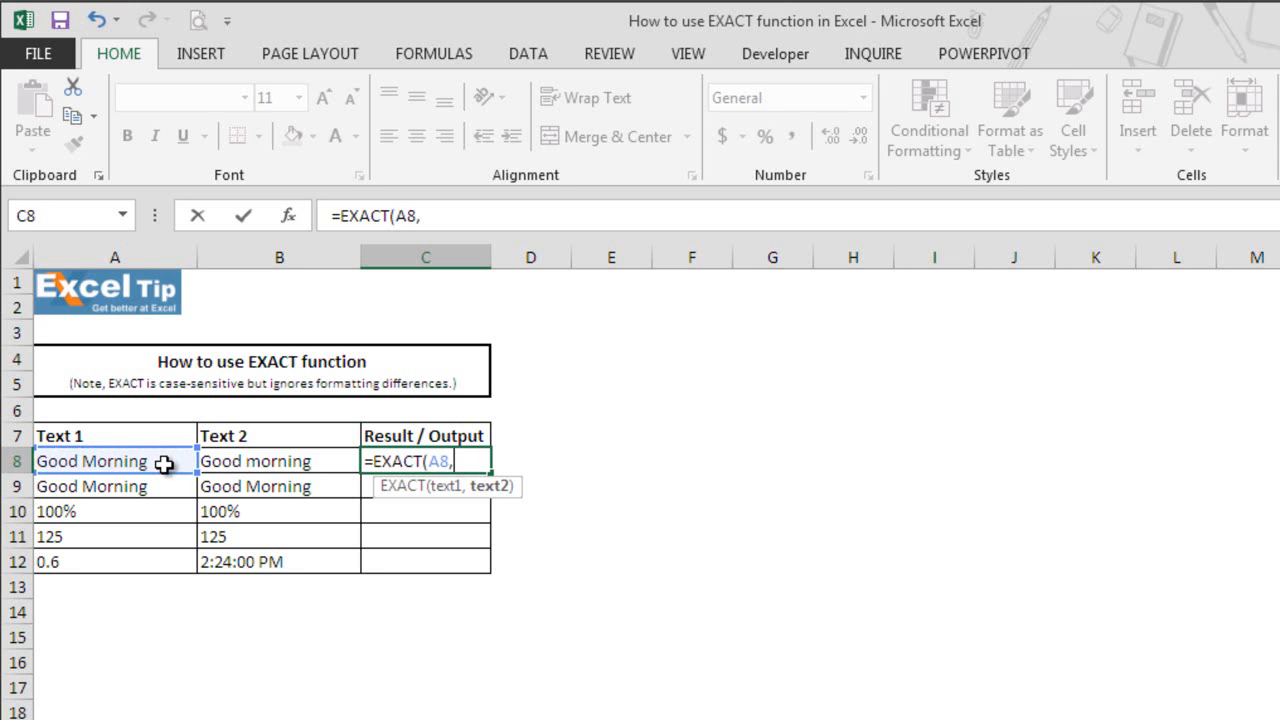
click(238, 462)
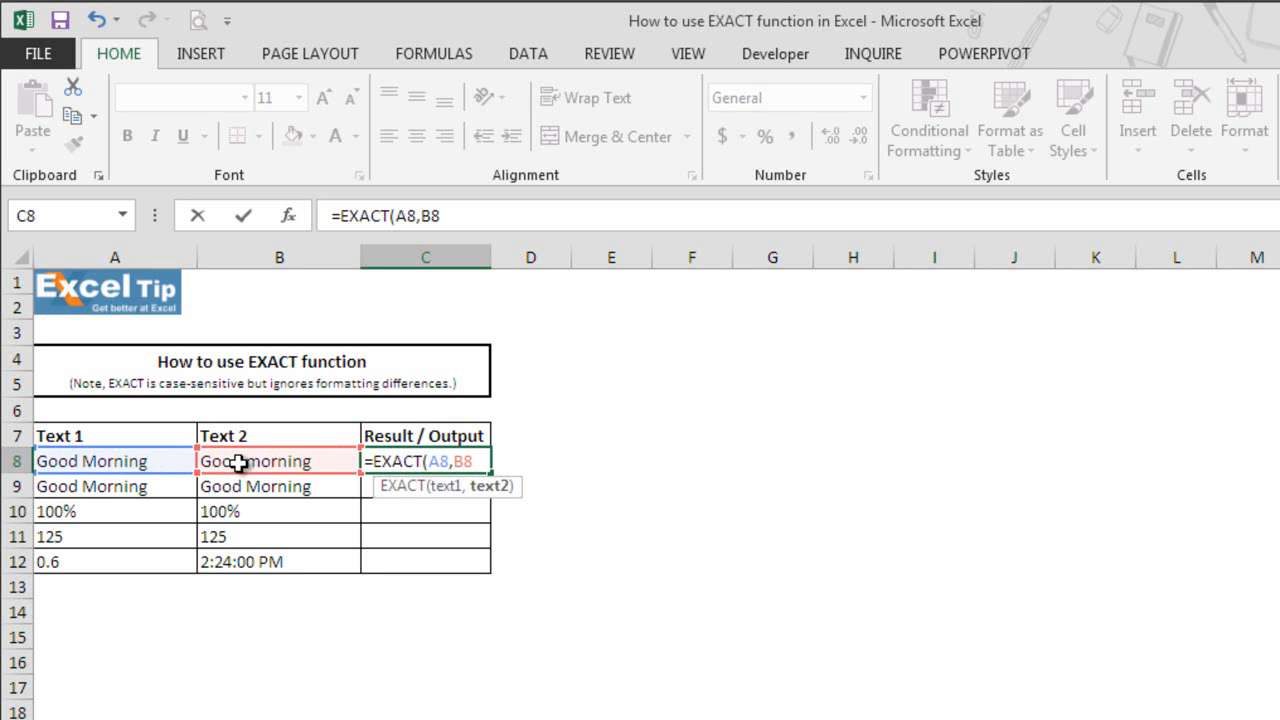
key(Return)
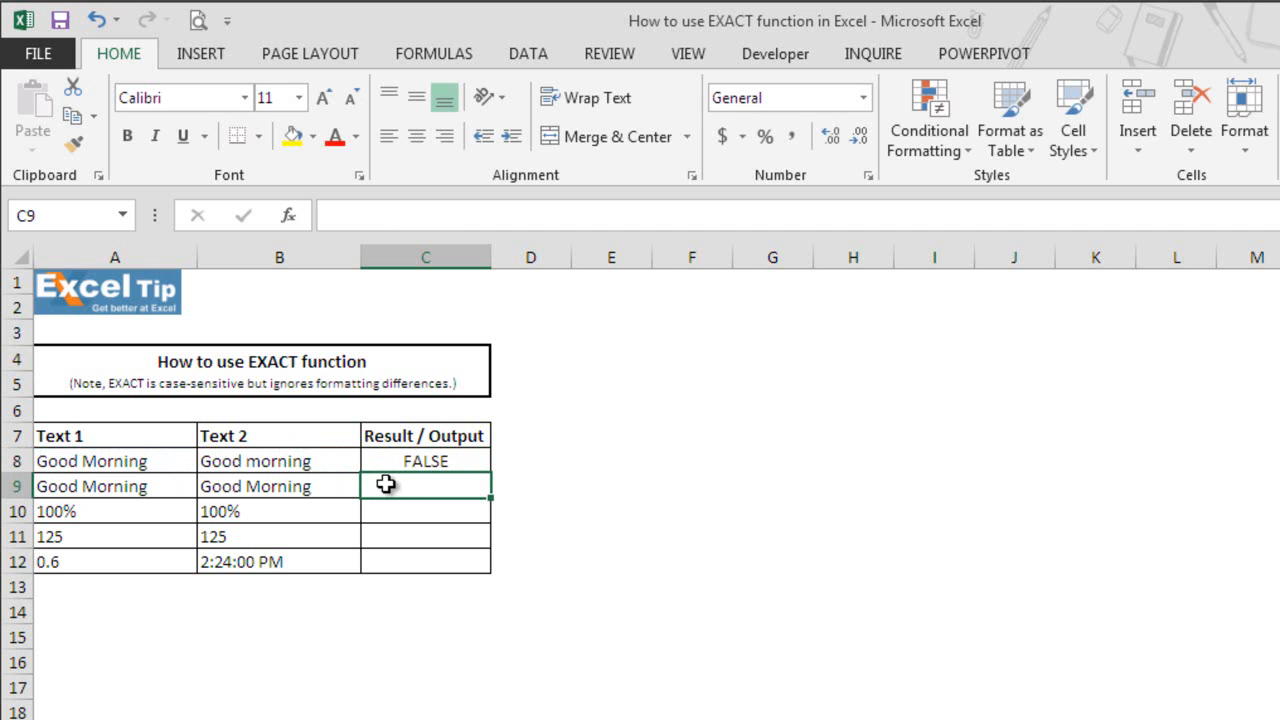
click(251, 462)
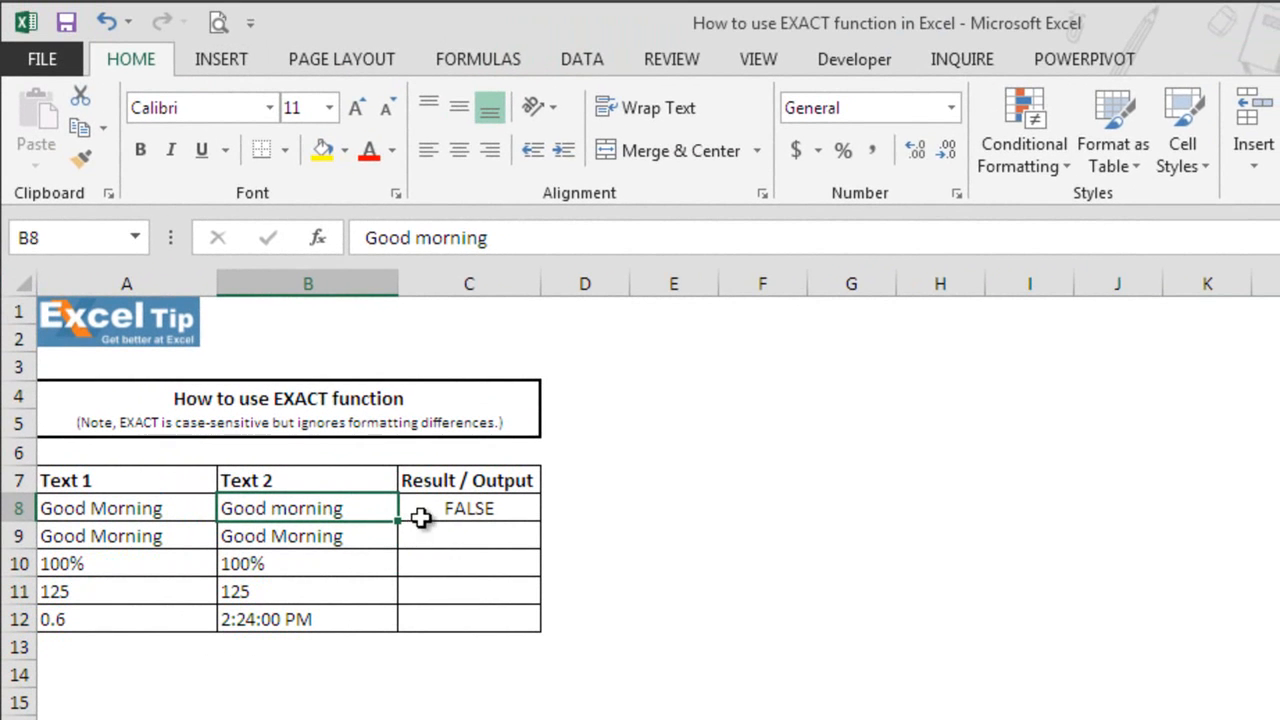
- Enter =EXACT(A9,B9) in cell C9 to compare the second pair of texts
click(433, 537)
text(=)
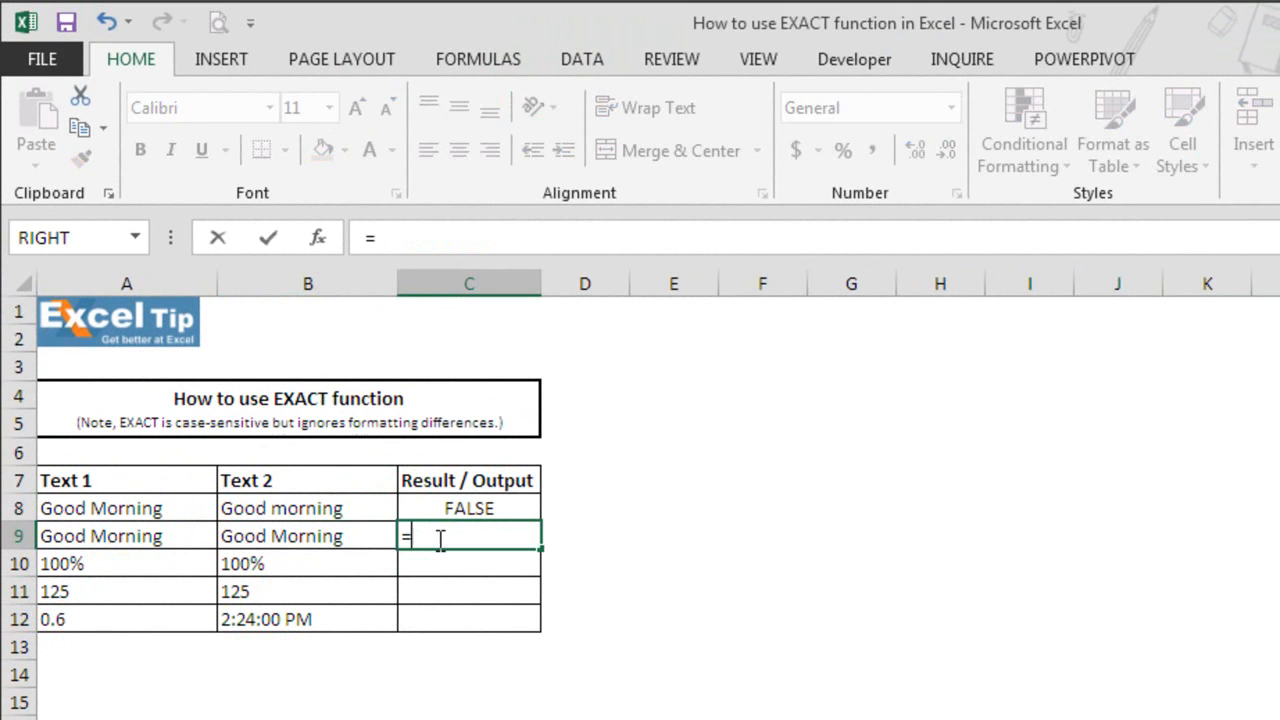
text(exac)
key(Tab)
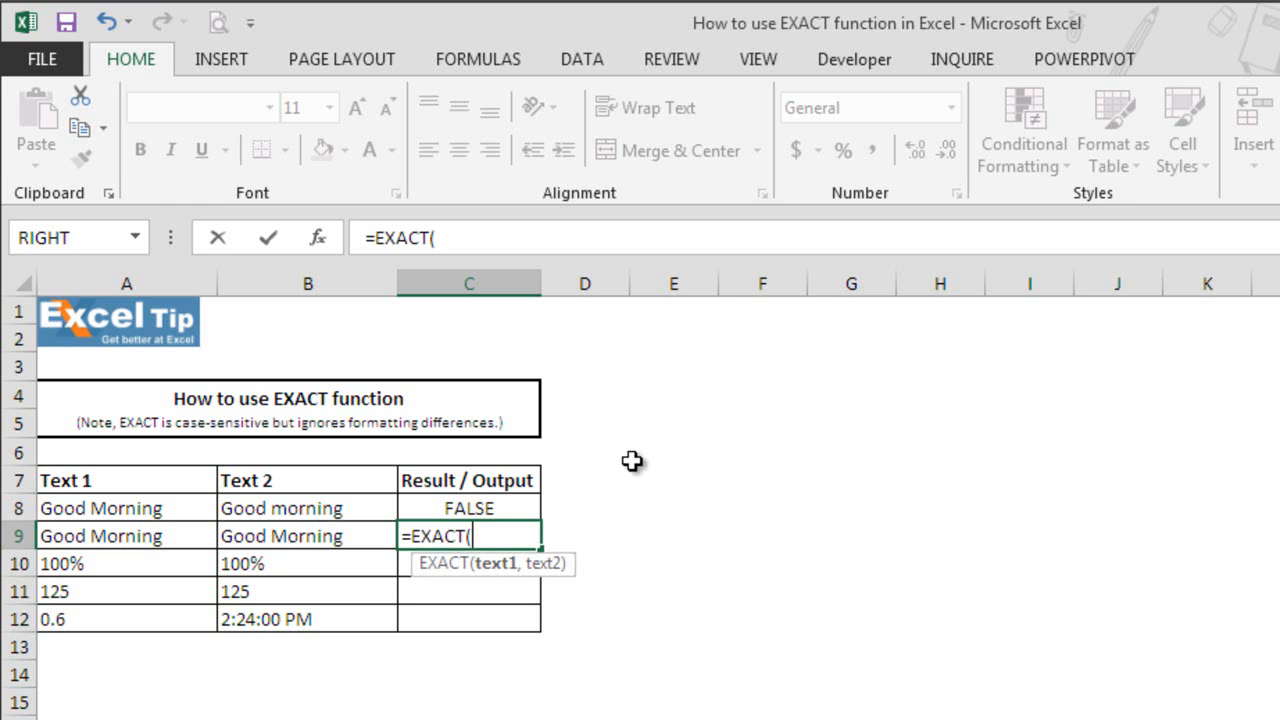
click(132, 535)
text(,)
click(277, 537)
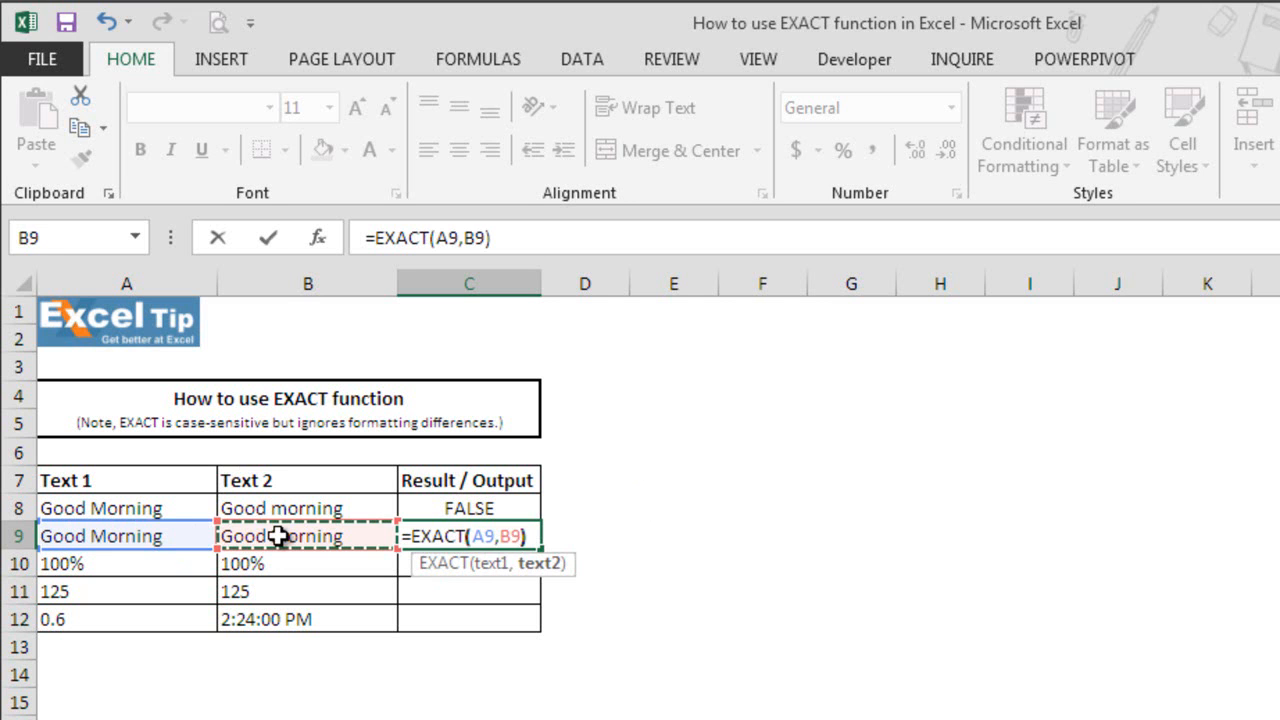
text())
key(Return)
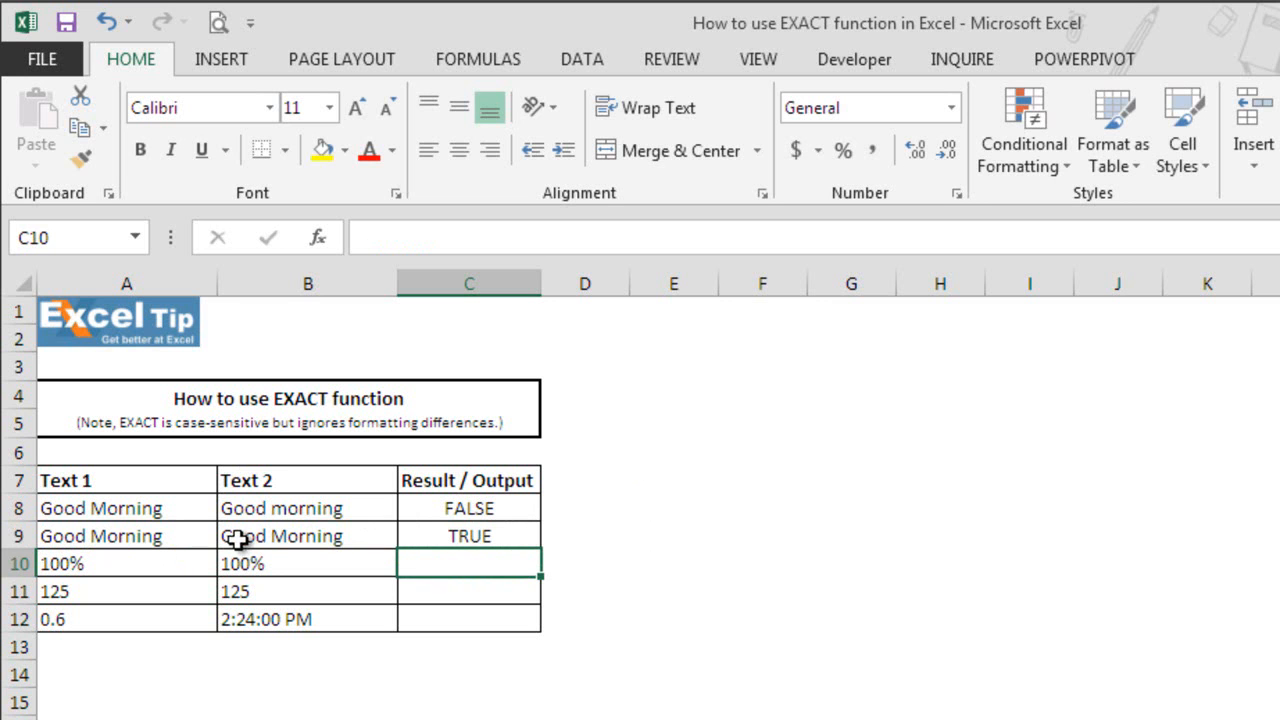
- Replace the B9 reference in the C9 formula with the literal text "Good Morning", making it =EXACT(A9,"Good Morning")
click(494, 535)
double_click(507, 535)
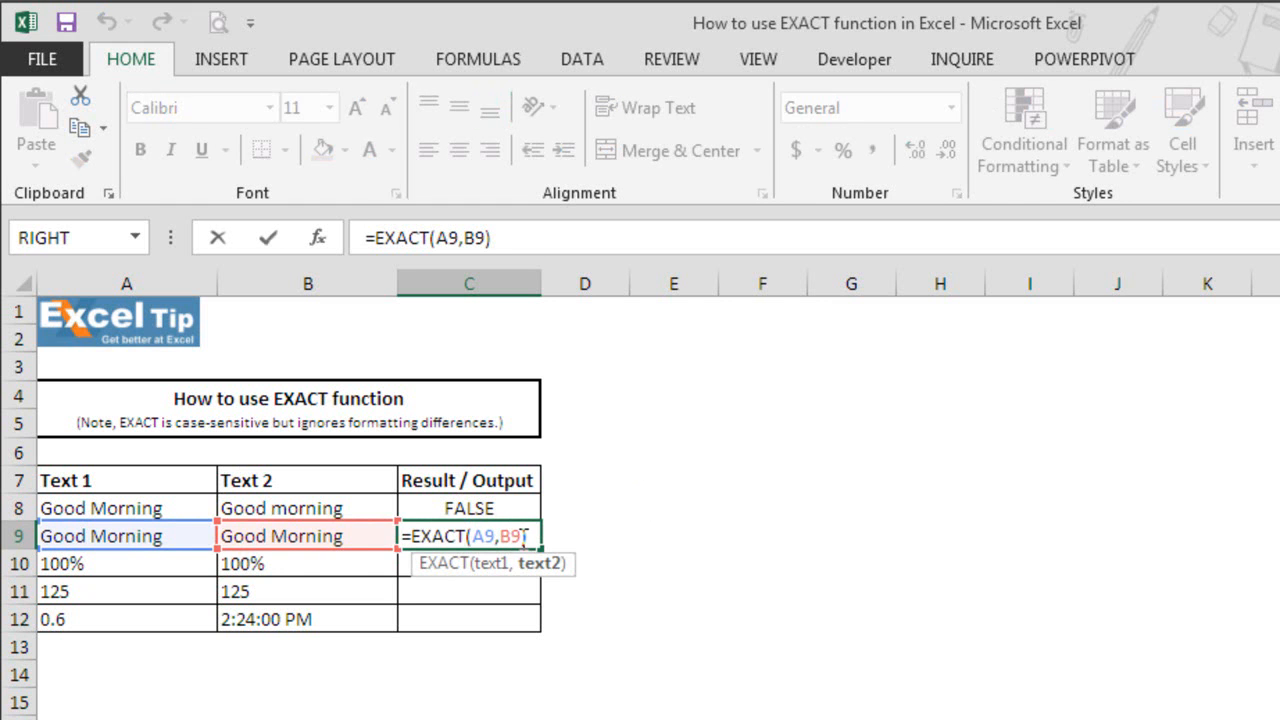
key(BackSpace)
key(BackSpace)
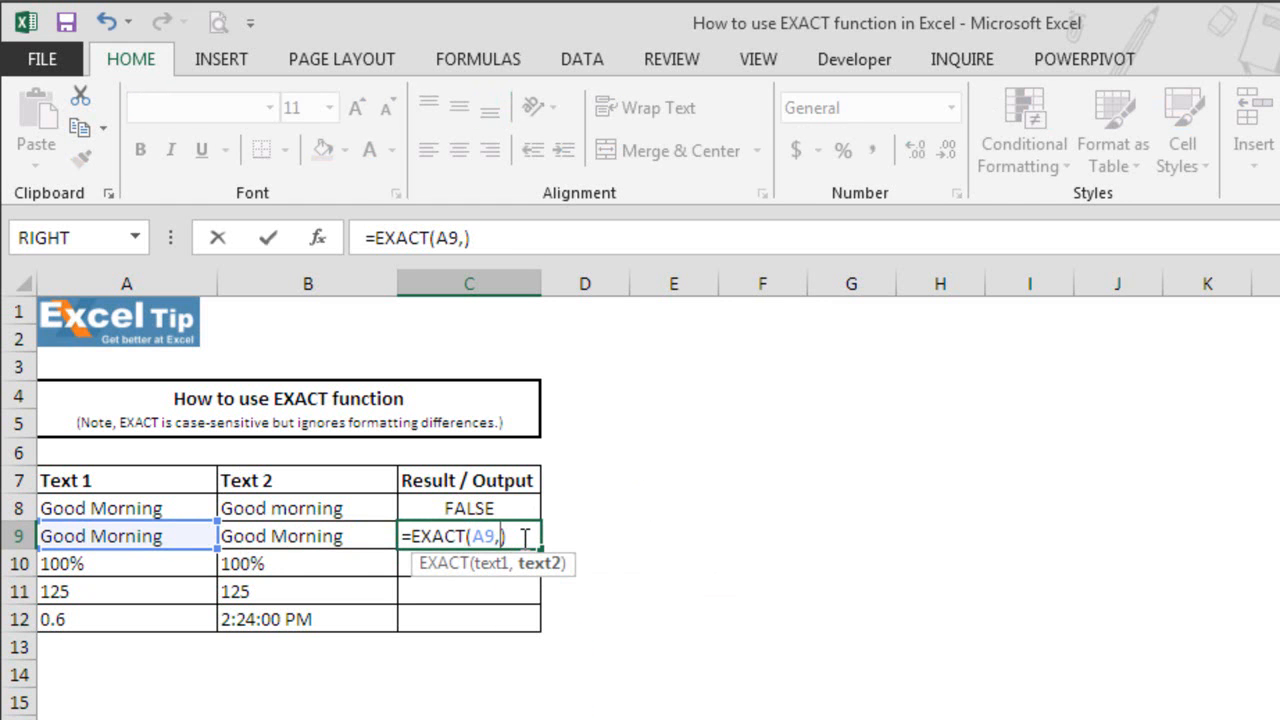
text("Good Morning")
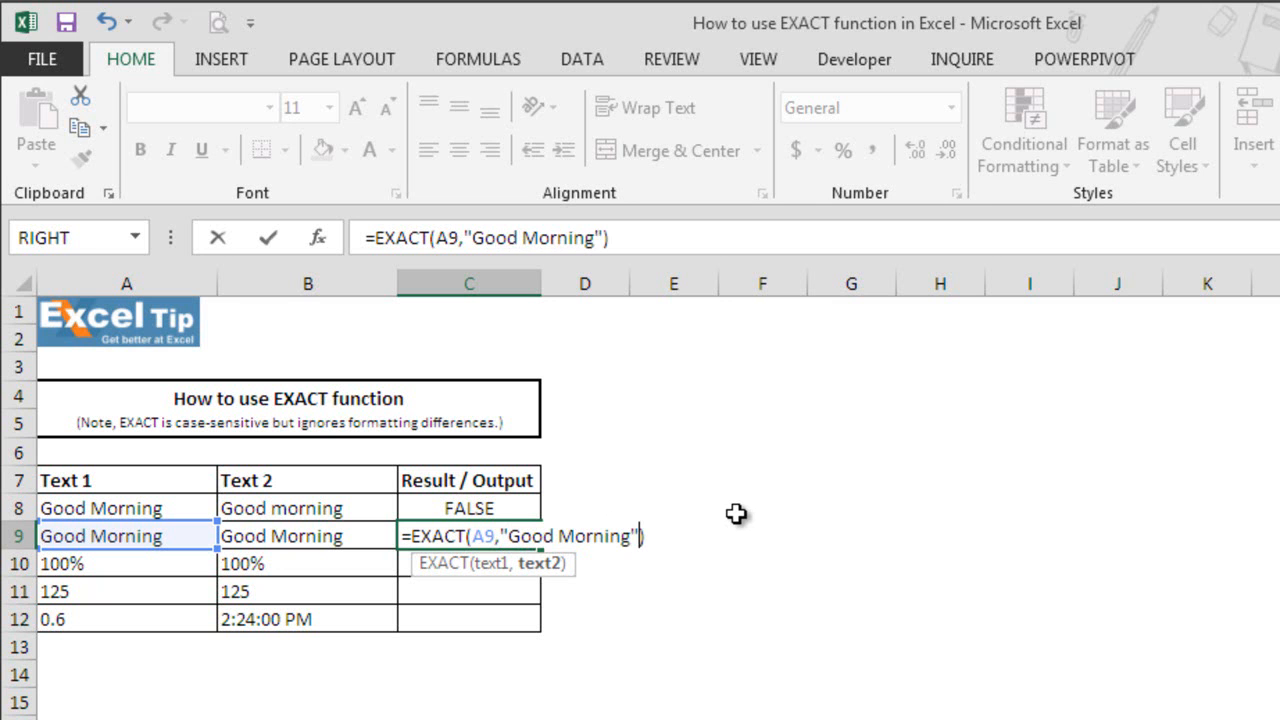
key(Return)
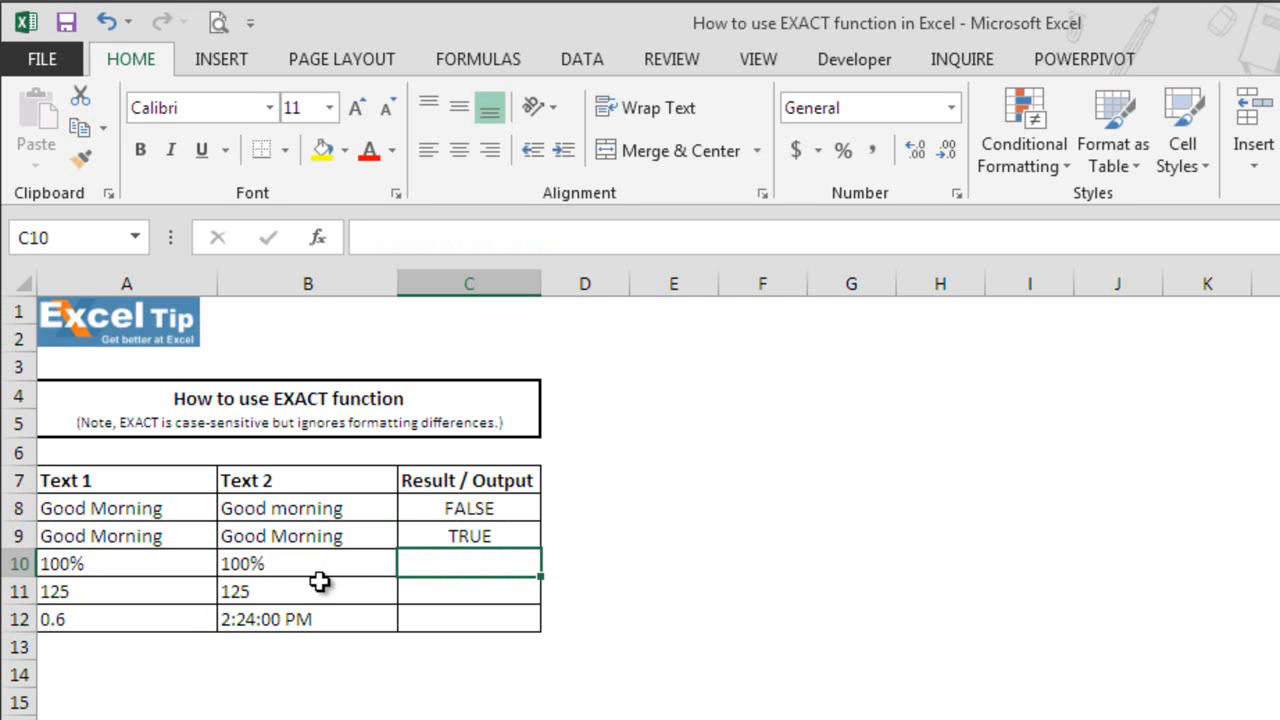
- Enter =EXACT(A10,B10) in cell C10 to compare the two percentages
text(=exa)
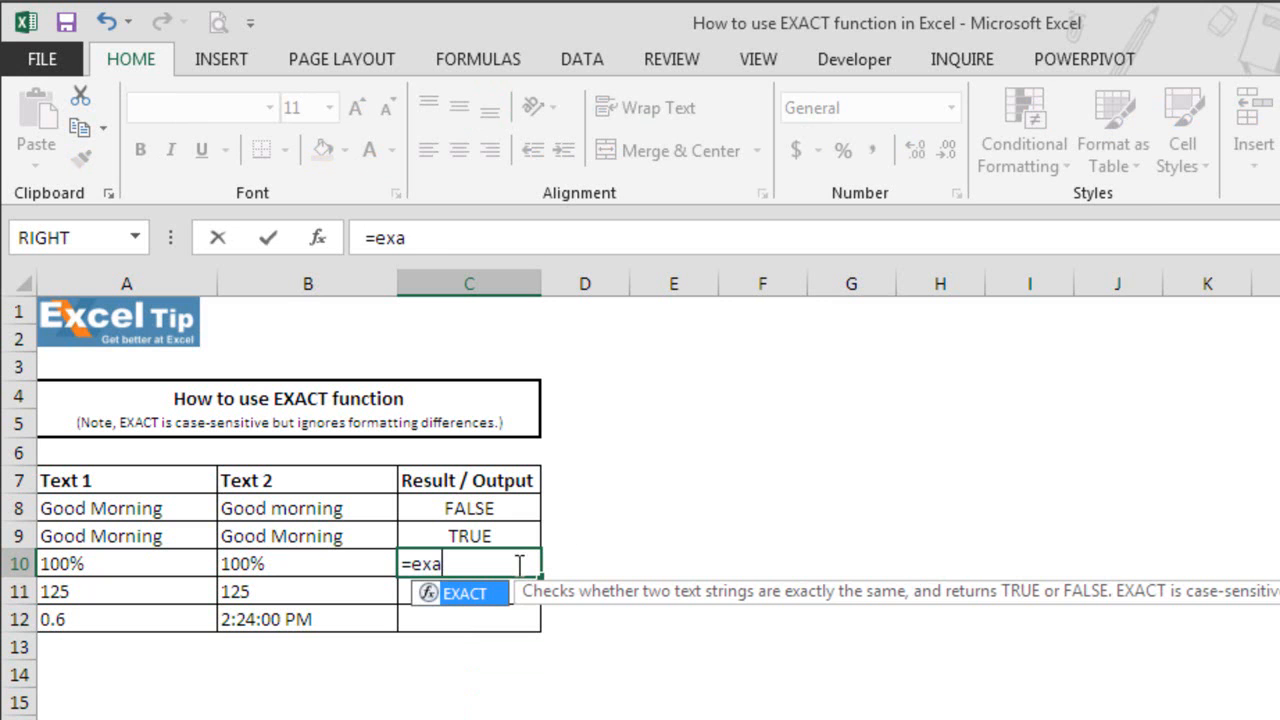
key(Tab)
click(162, 564)
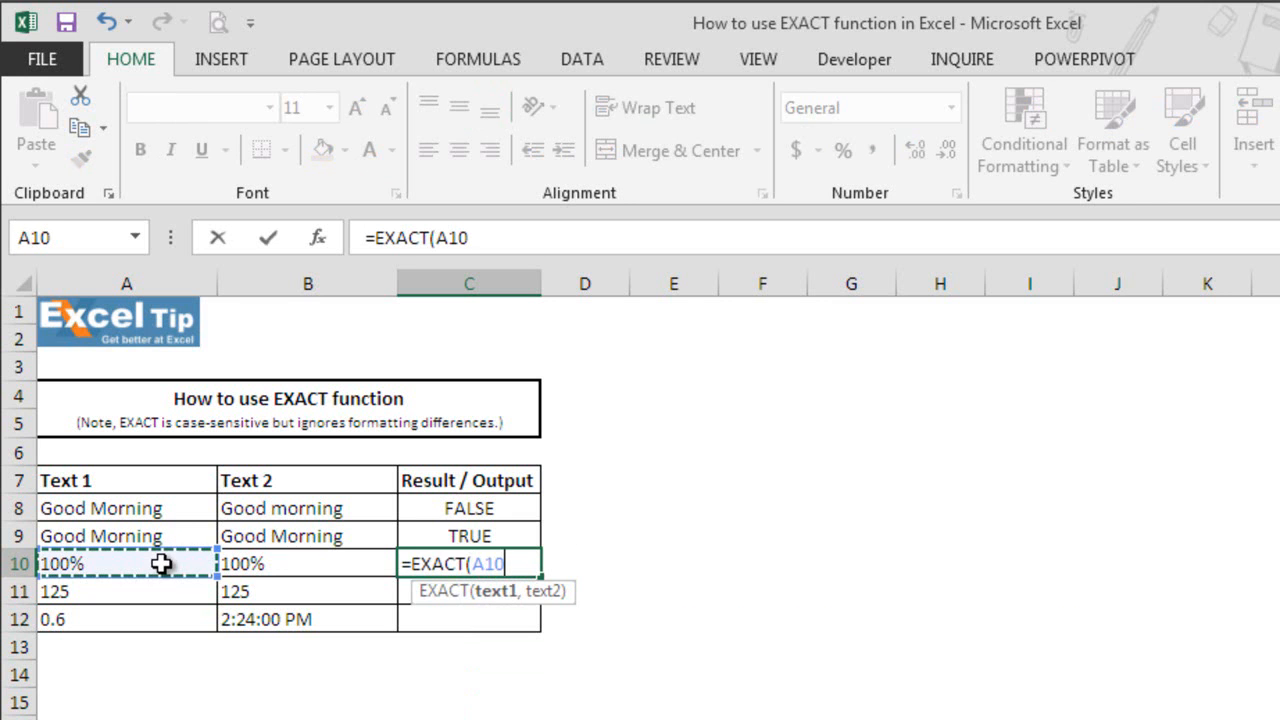
text(,)
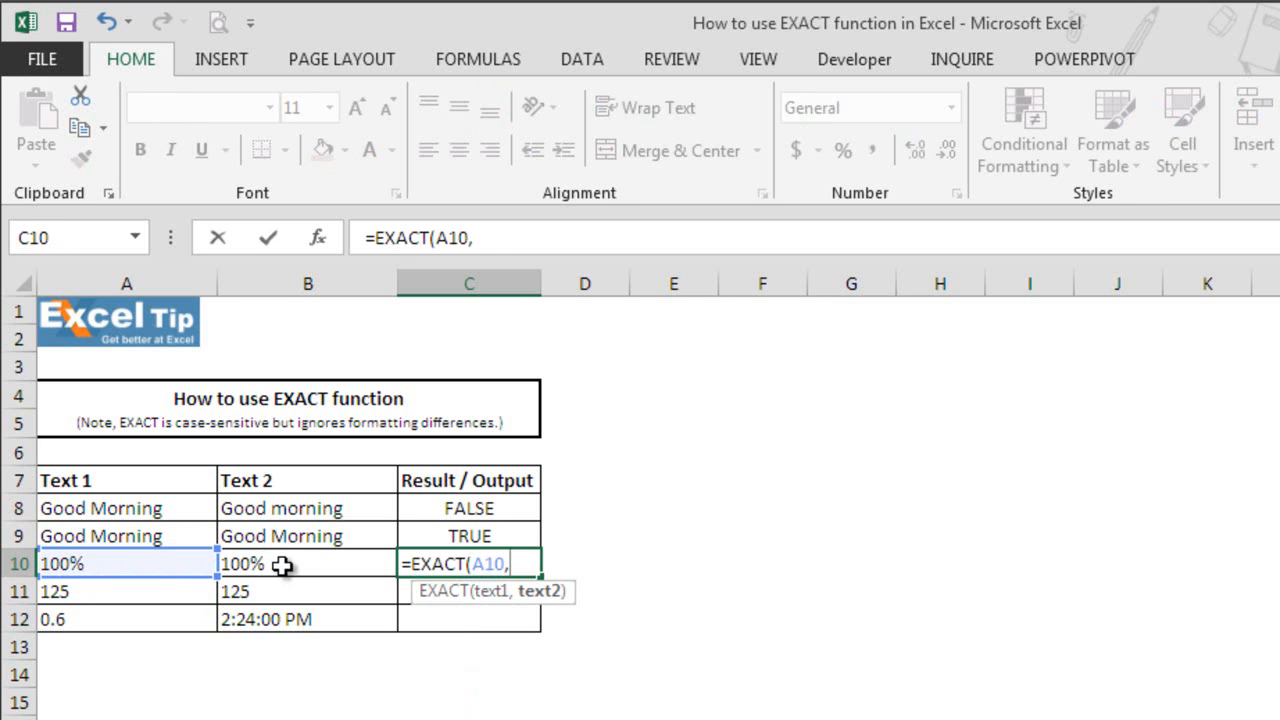
click(281, 566)
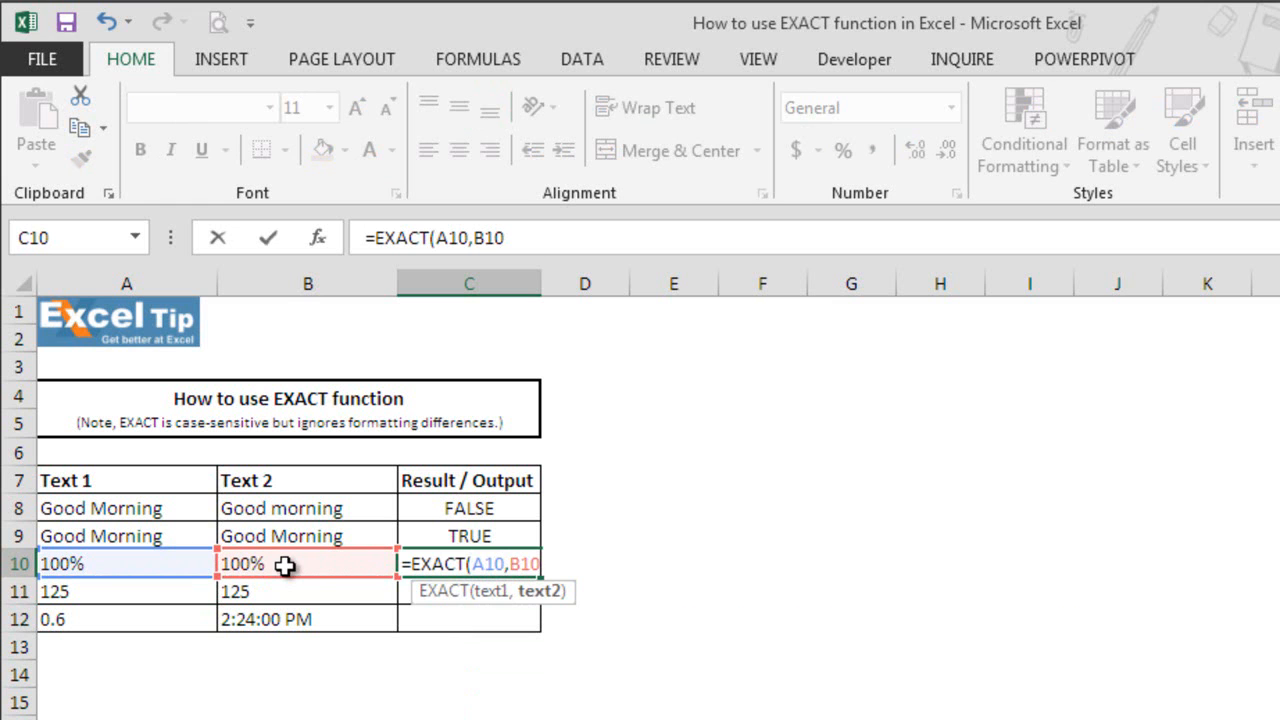
text())
key(Return)
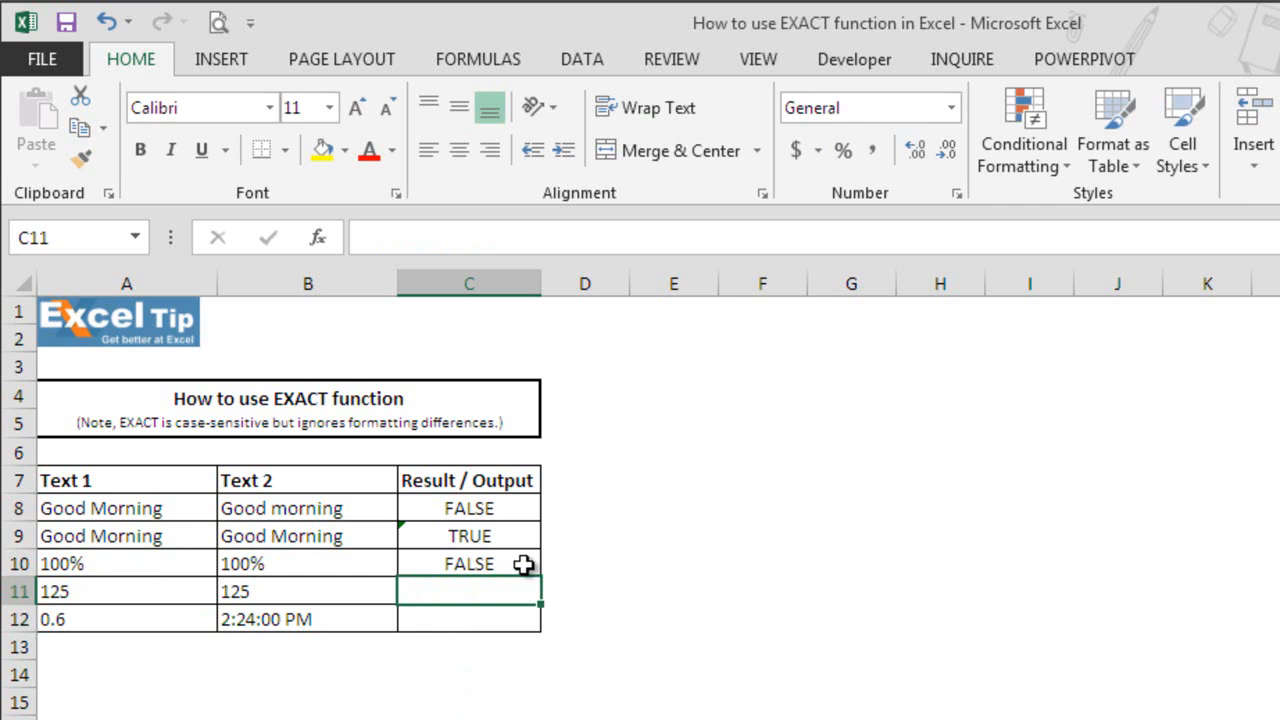
- Inspect the underlying values of the percentages in A10 and B10 and the formula in C10
click(165, 564)
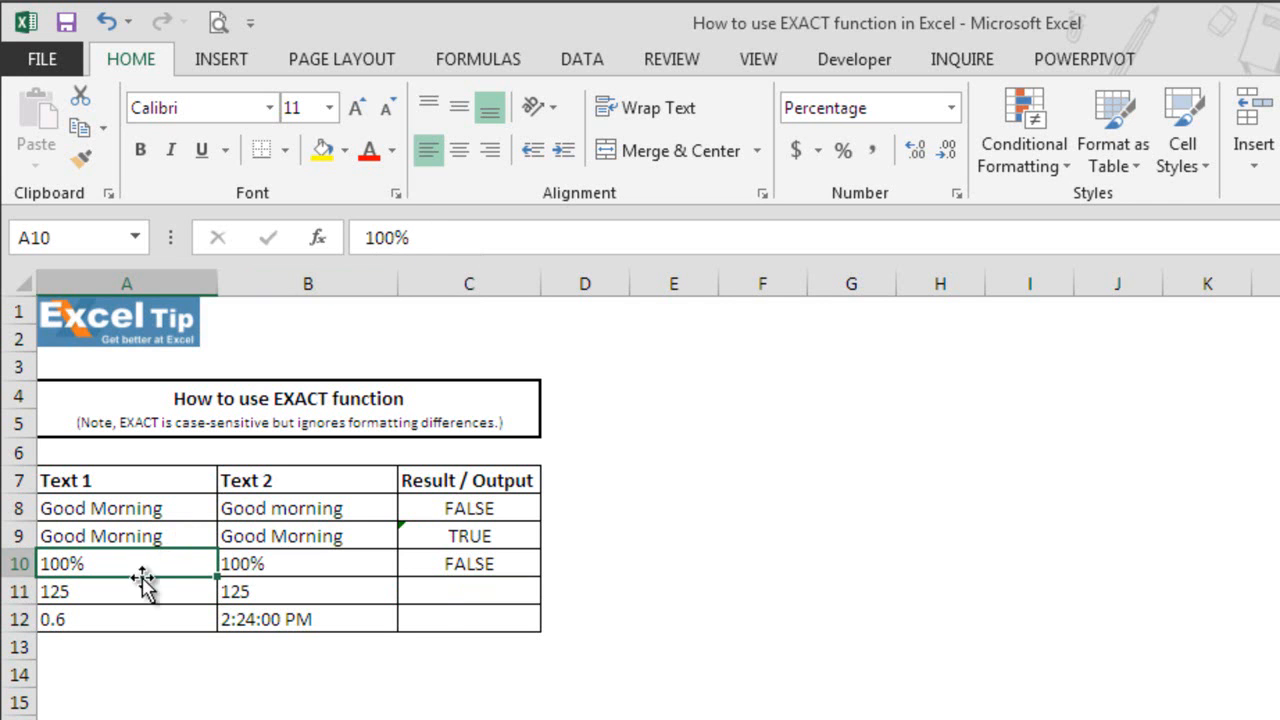
click(365, 566)
drag(441, 237, 350, 240)
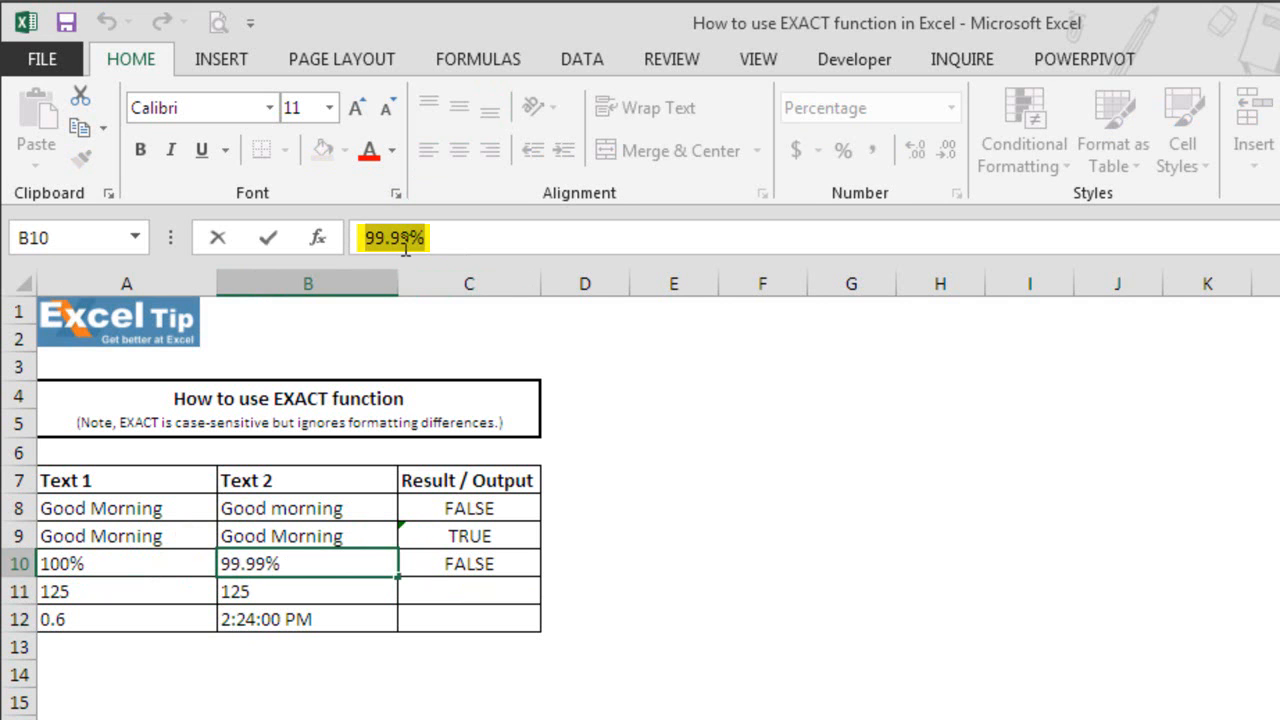
key(Escape)
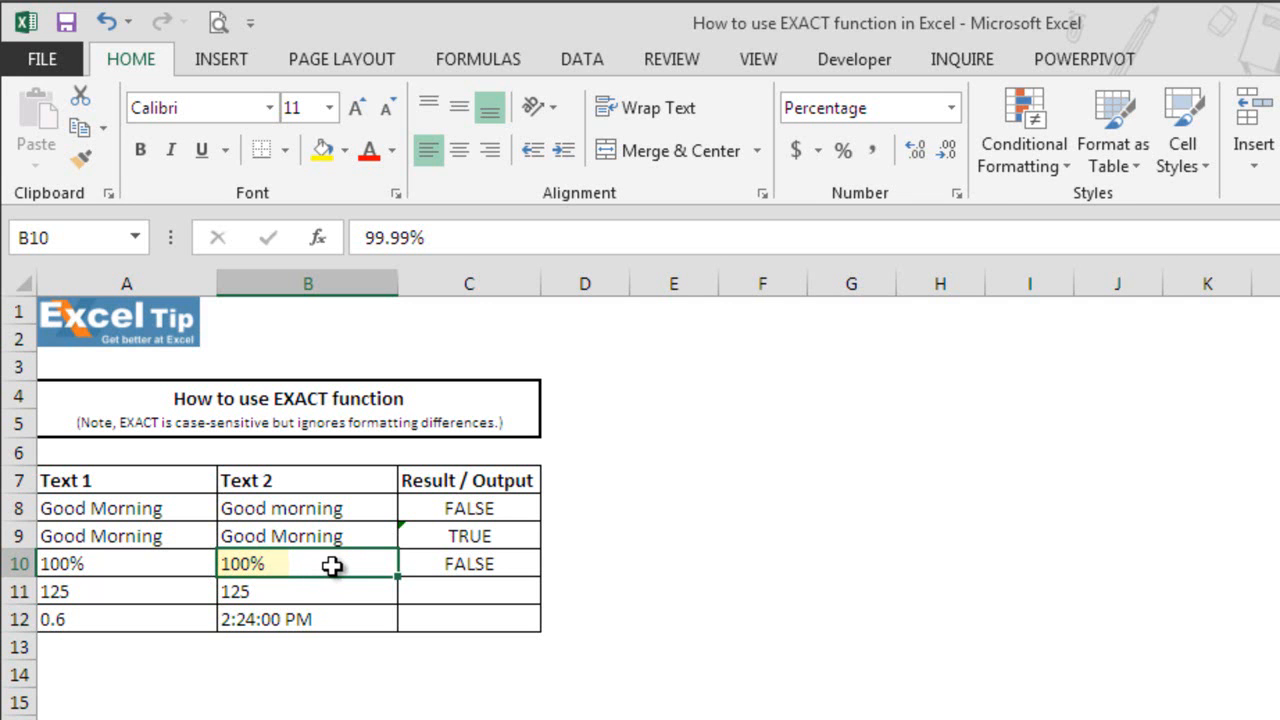
click(520, 565)
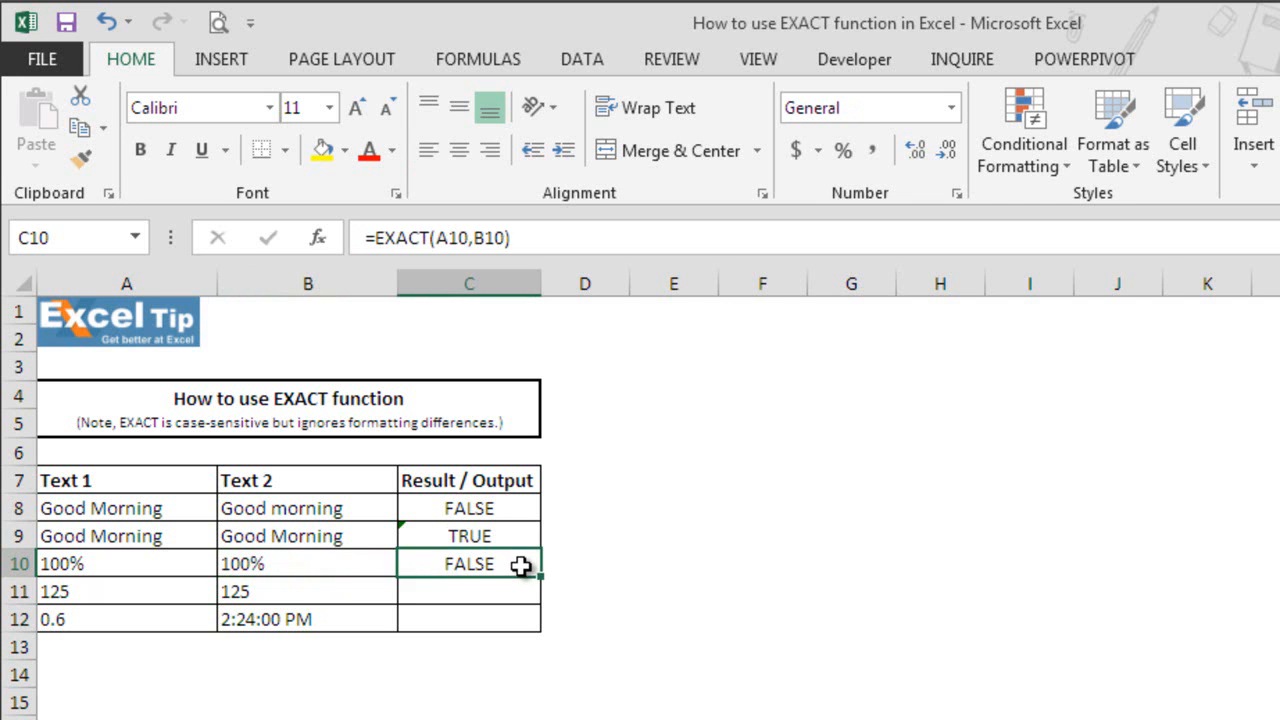
- Enter =EXACT(A11,B11) in cell C11 to compare the two numbers in row 11
click(512, 593)
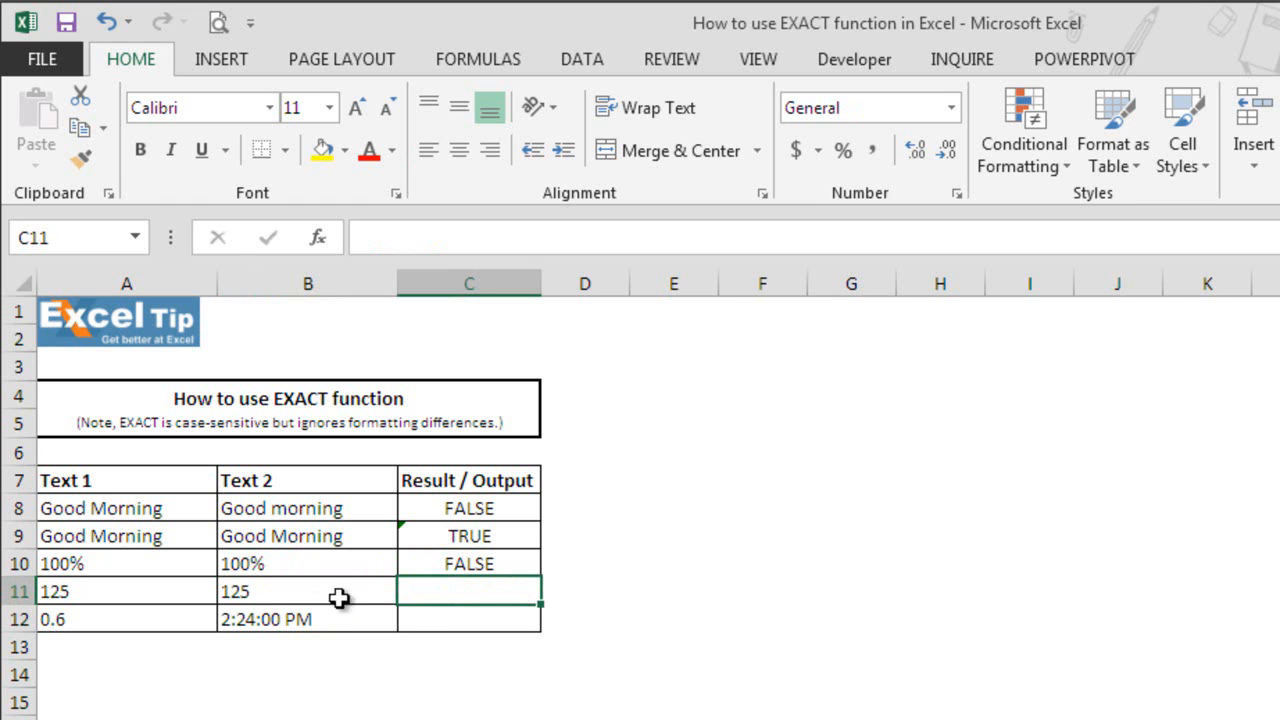
text(=ex)
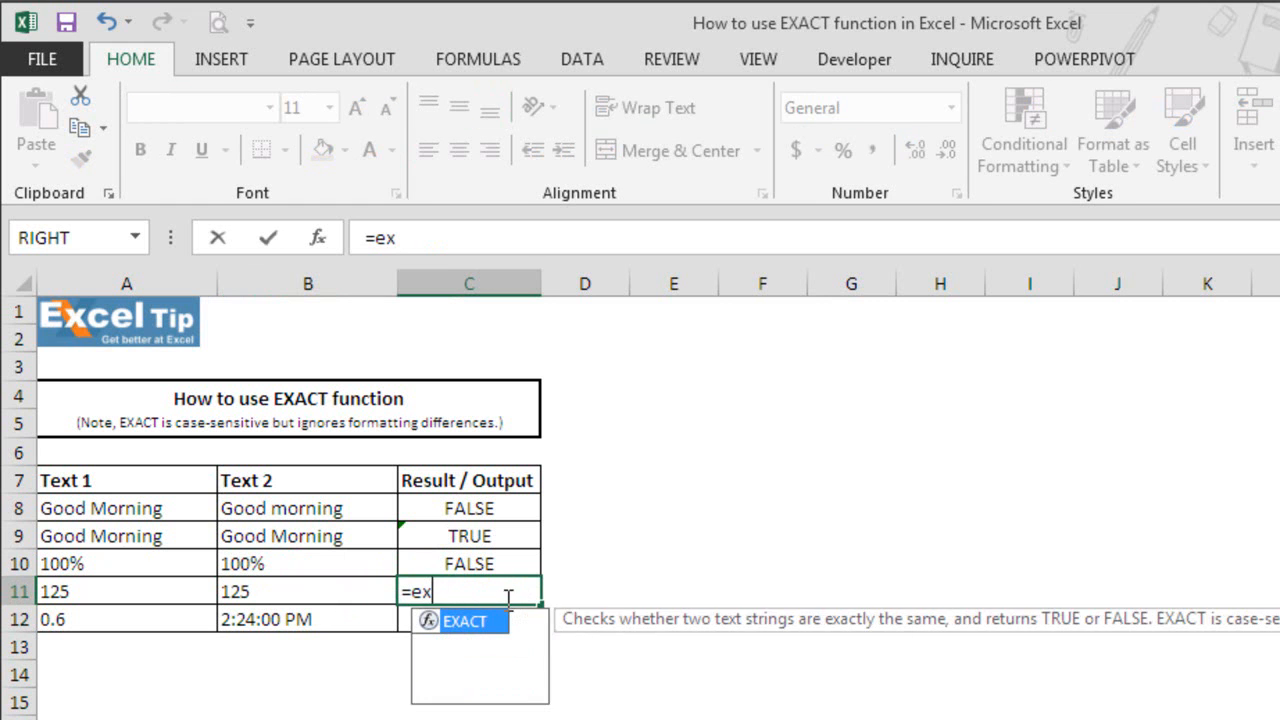
text(act)
key(Tab)
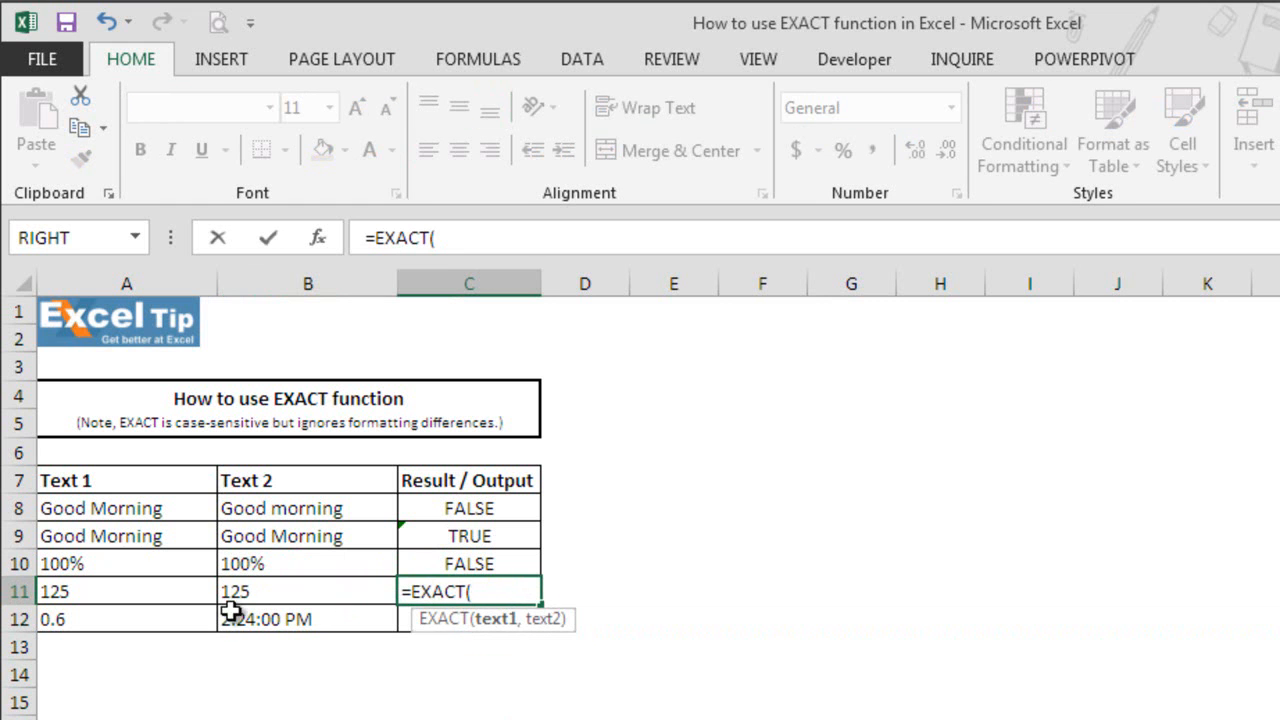
click(180, 595)
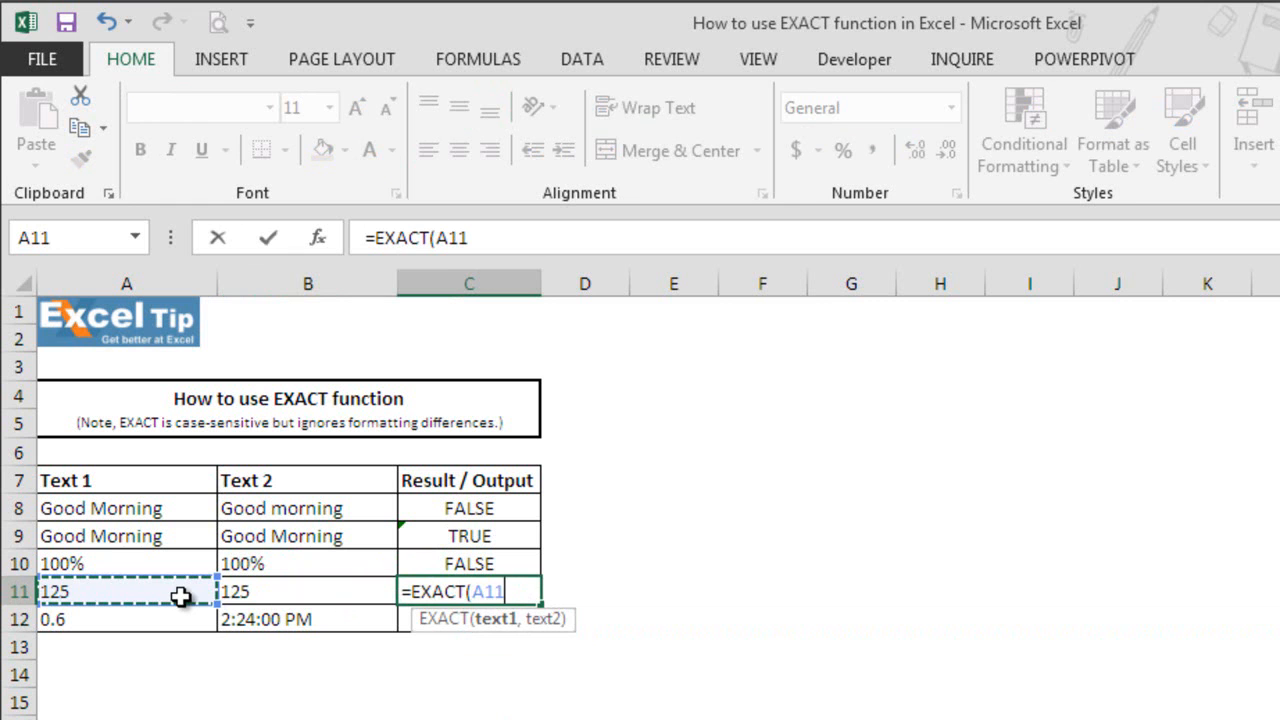
text(,)
click(257, 595)
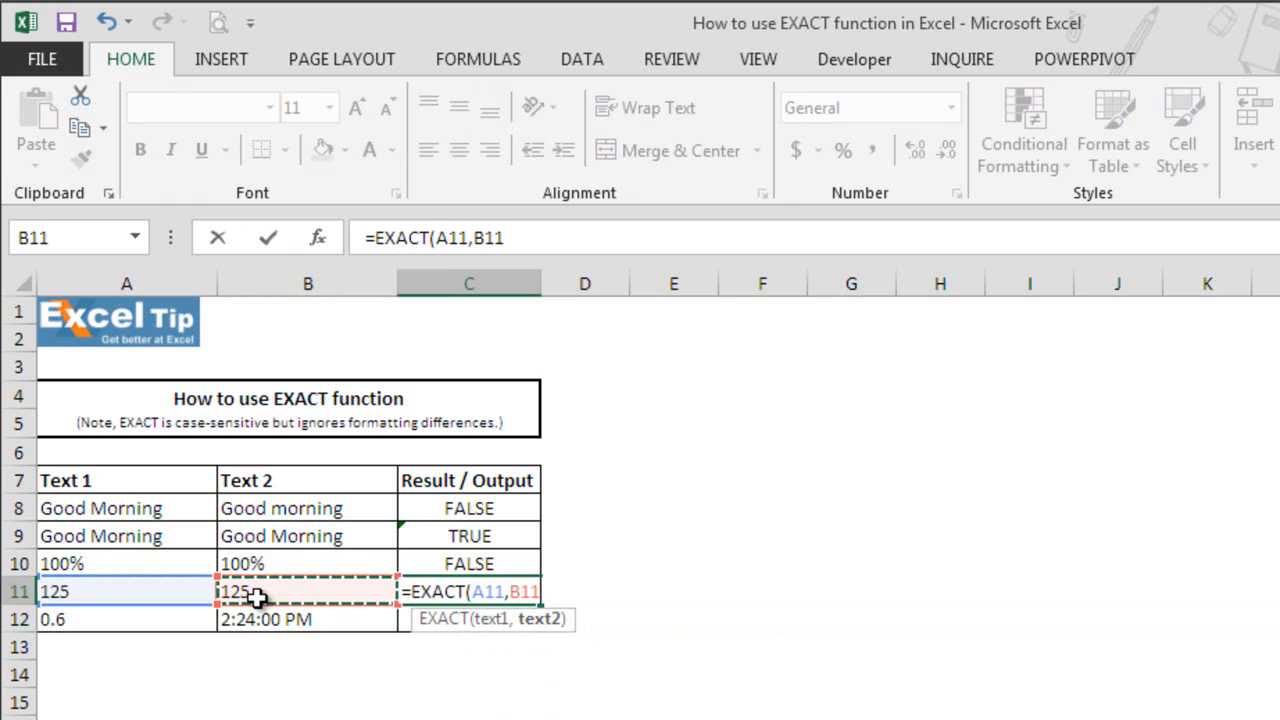
text())
key(Return)
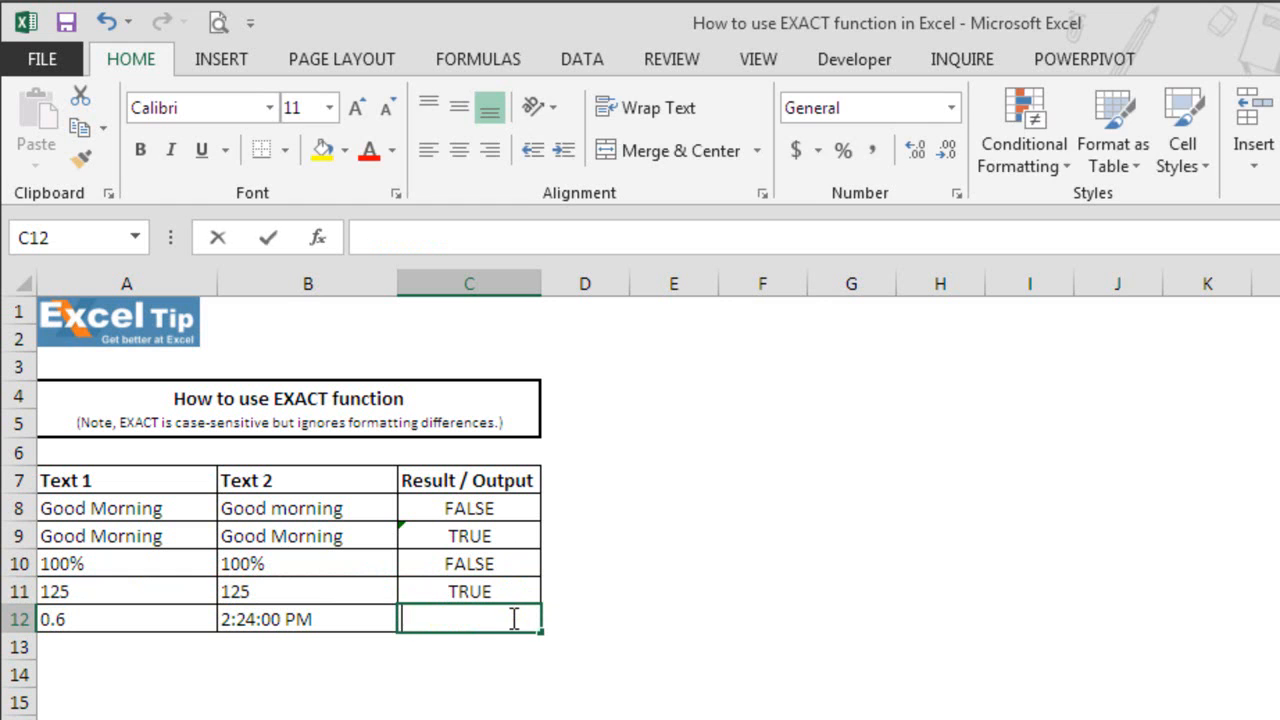
- Enter =EXACT(A12,B12) in cell C12 to compare the decimal number with the time value
text(=exa)
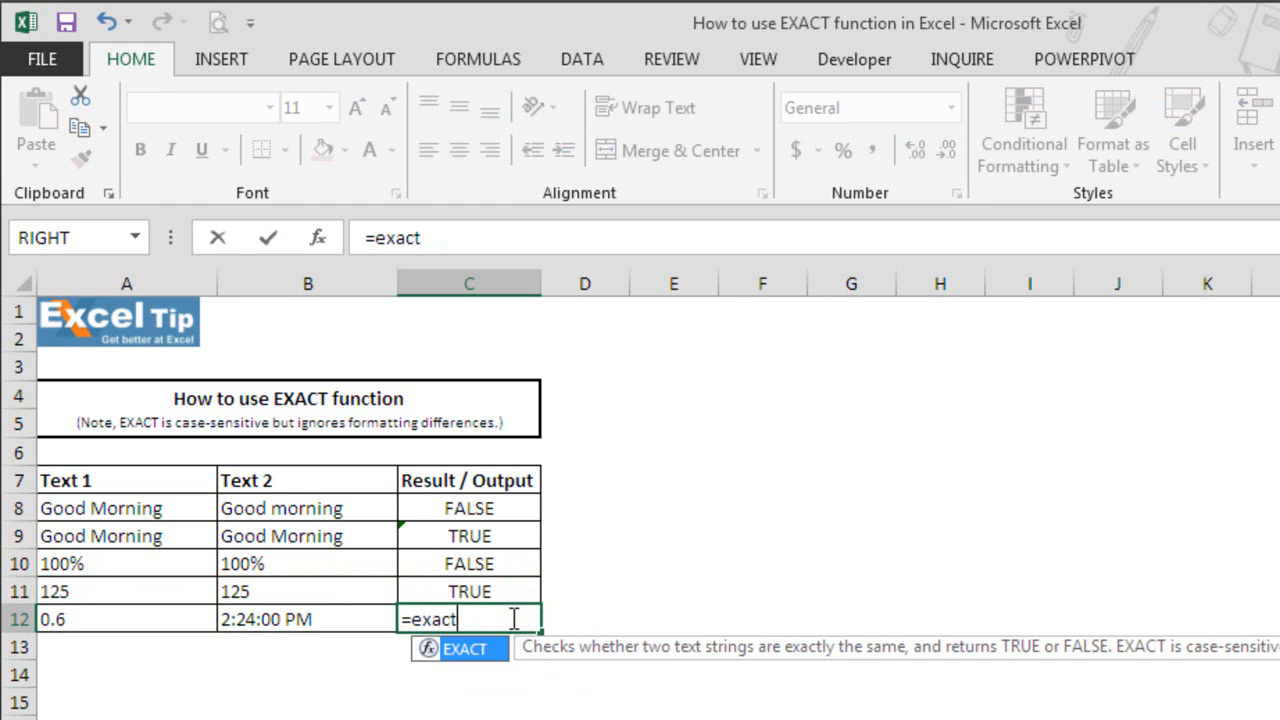
text(ct)
key(Tab)
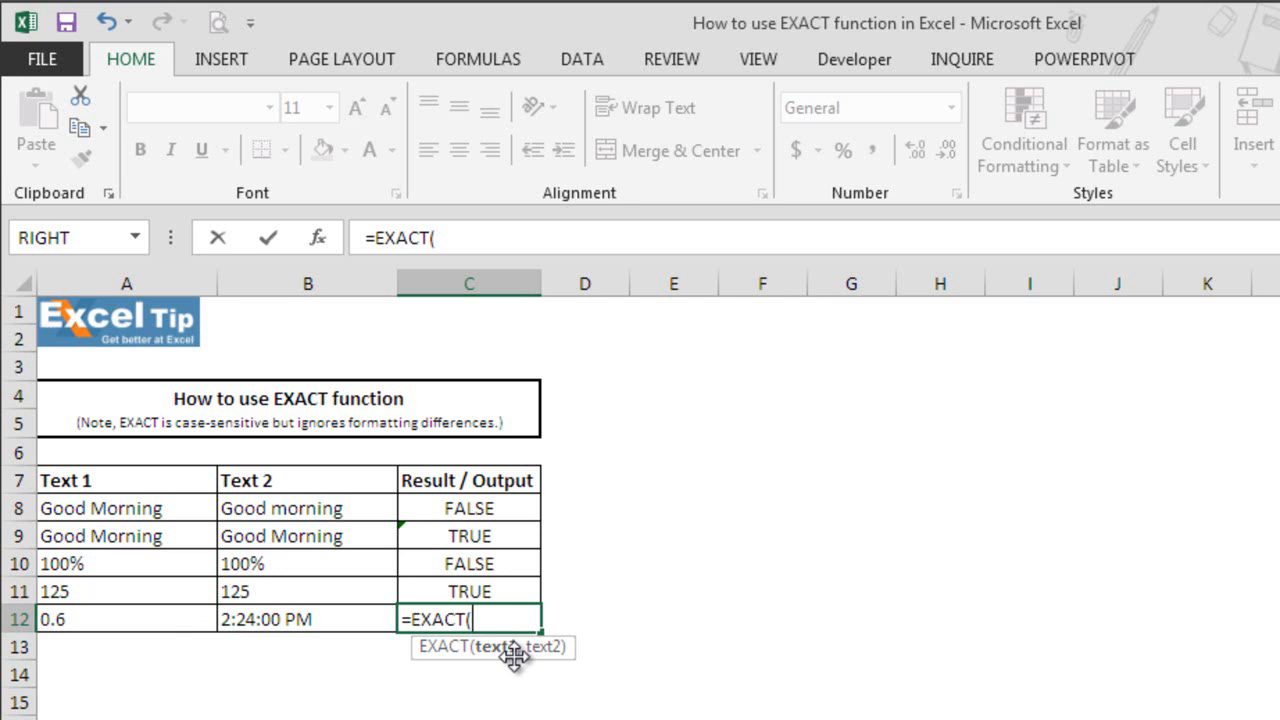
click(186, 613)
text(,)
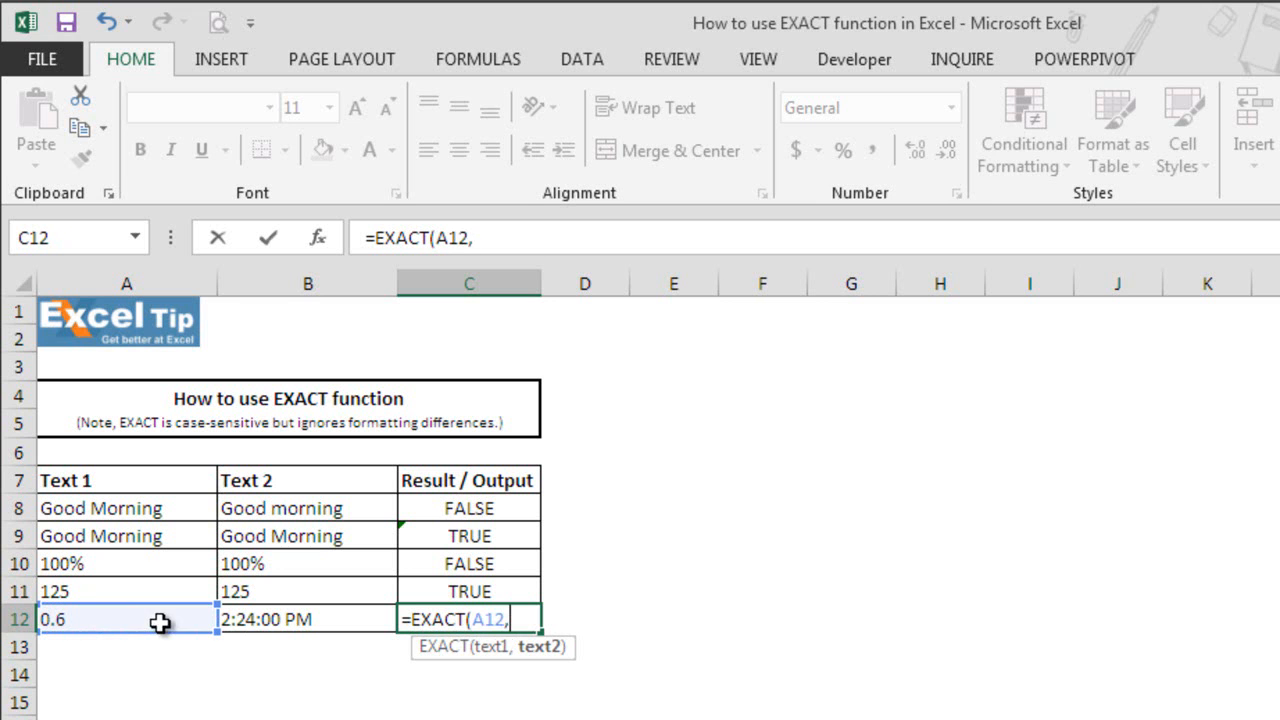
click(257, 622)
text())
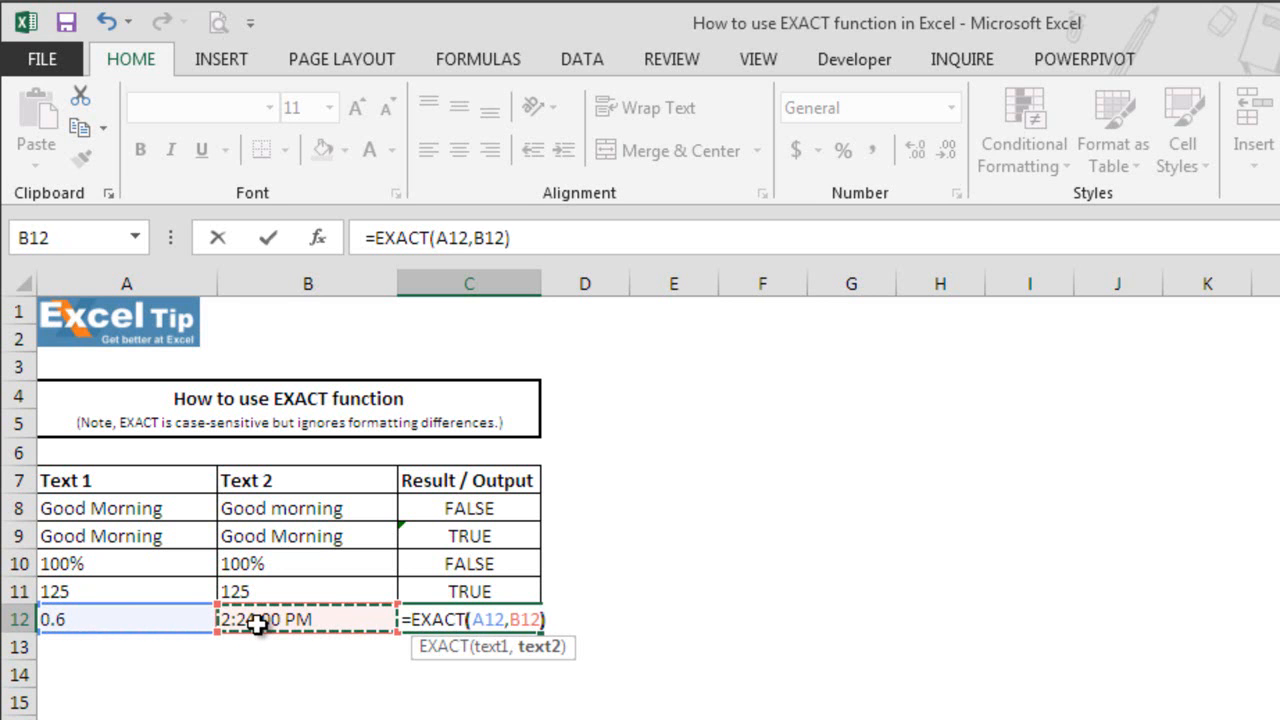
key(Return)
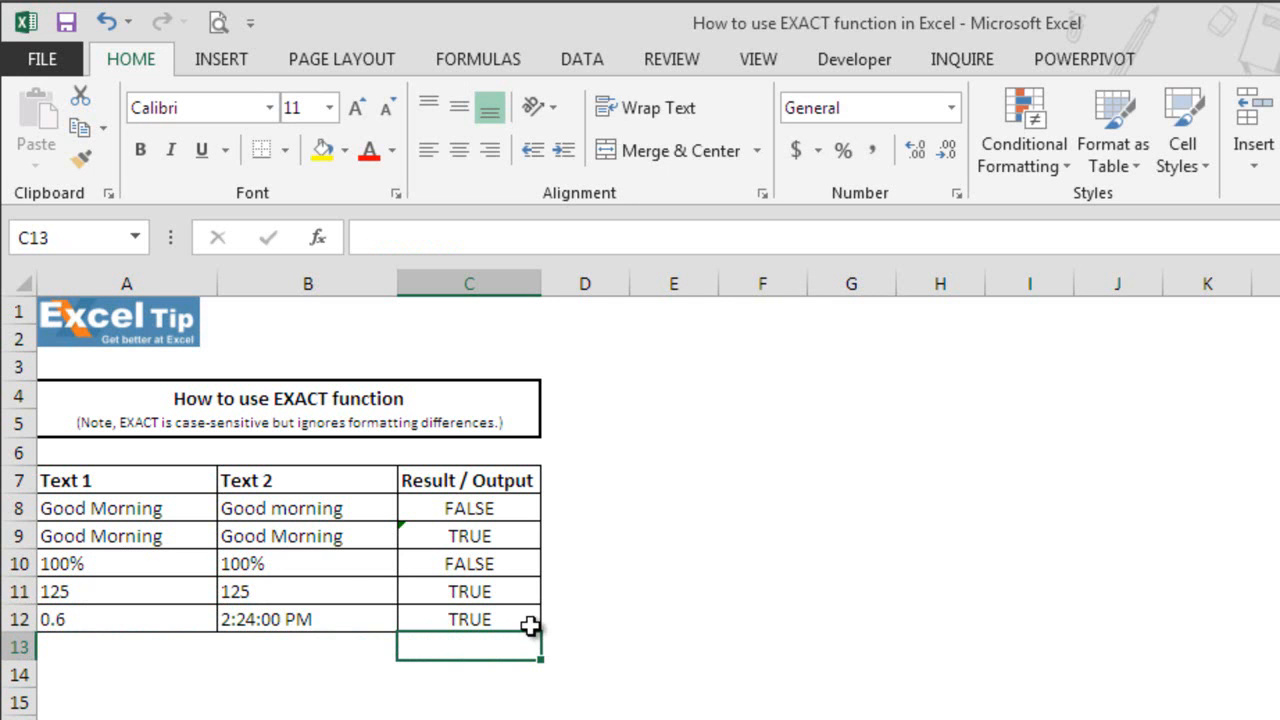
- Preview the time in B12 under the General number format in Format Cells, and close the dialog without applying it
click(372, 621)
right_click(372, 620)
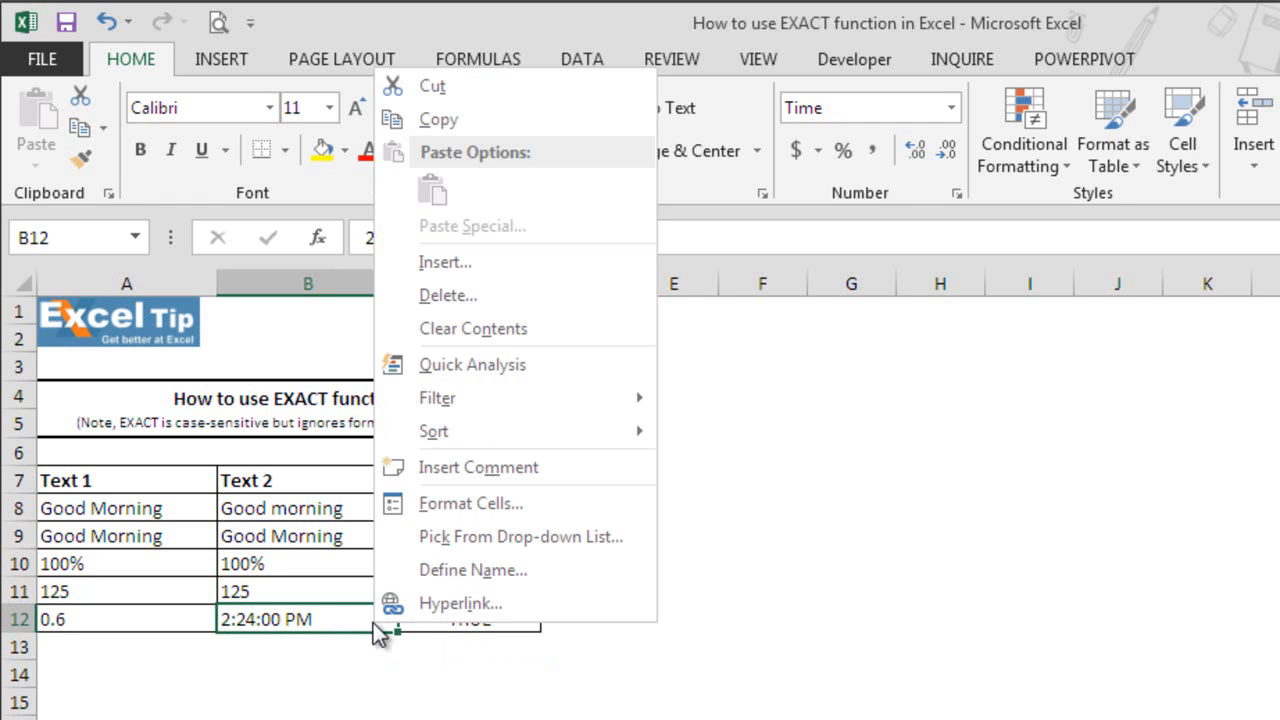
click(496, 510)
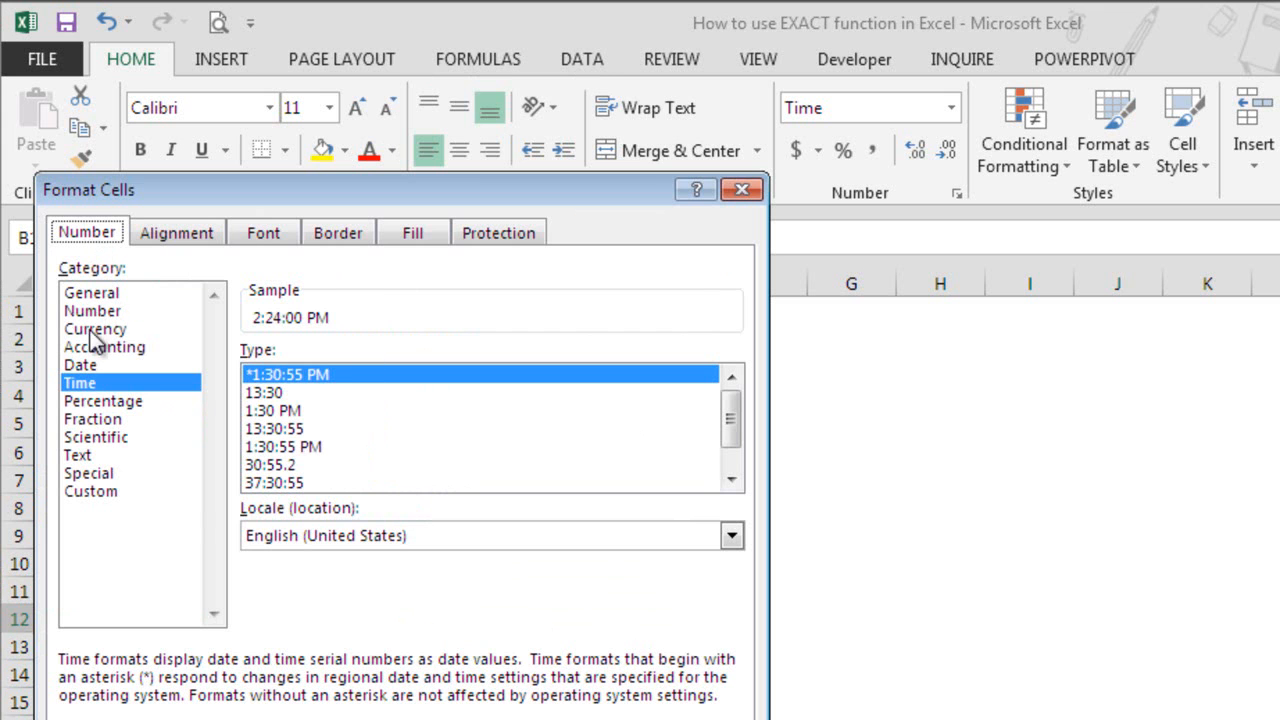
click(118, 293)
drag(170, 195, 747, 175)
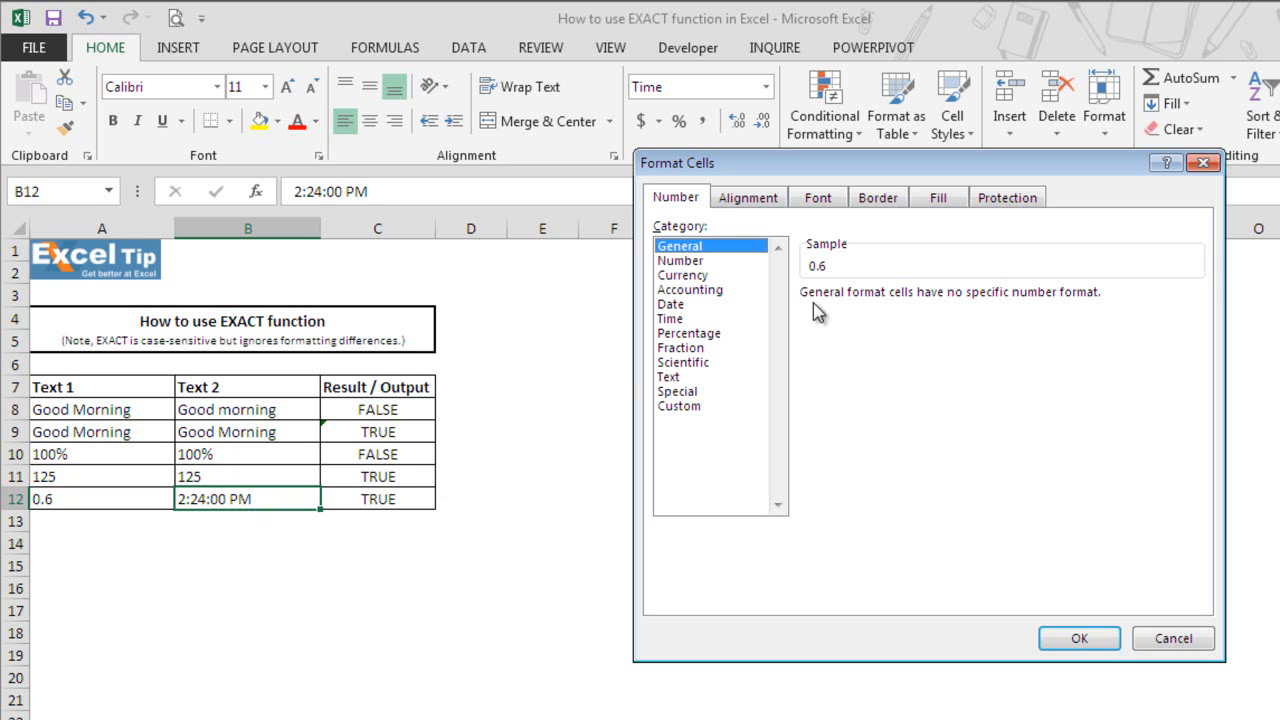
click(1152, 640)
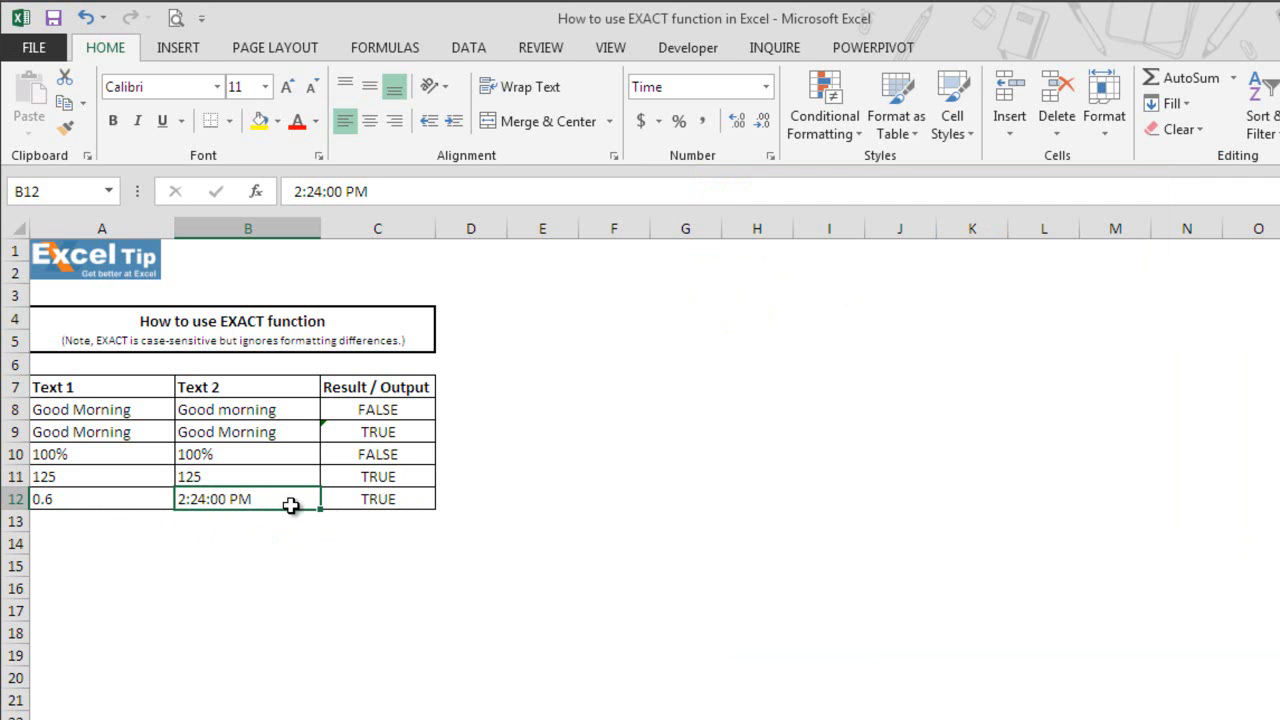
click(266, 612)
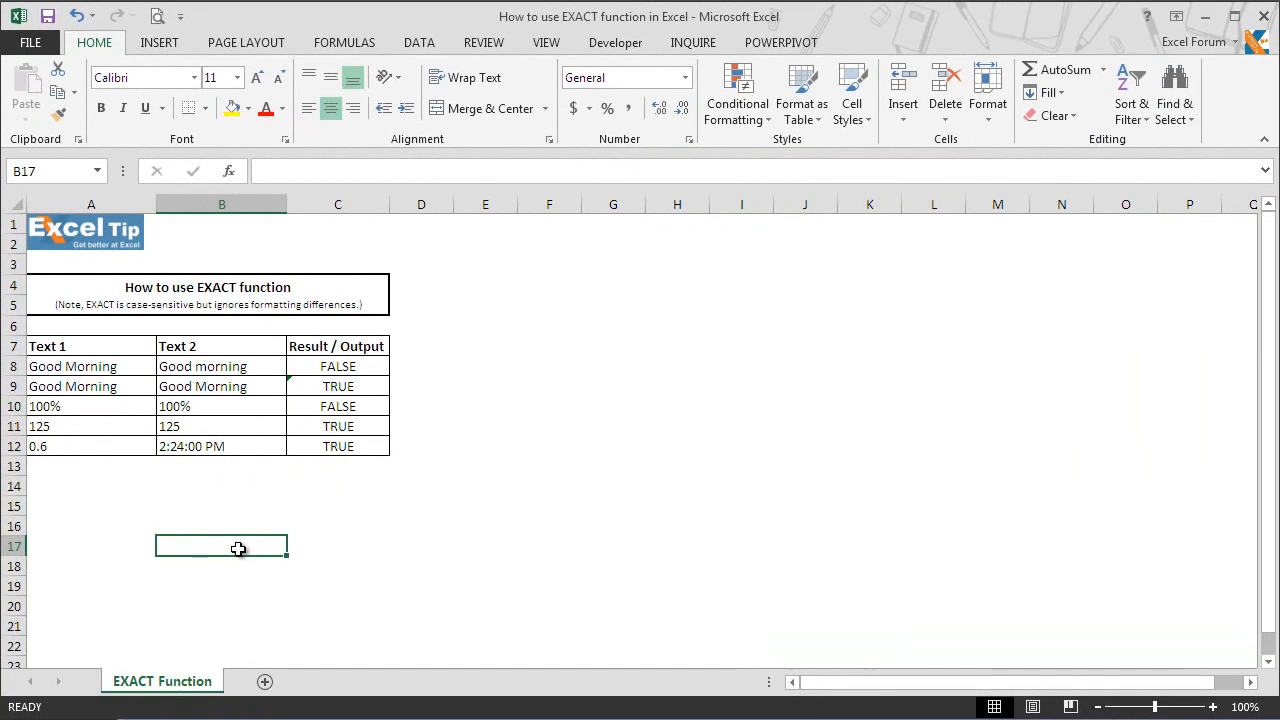